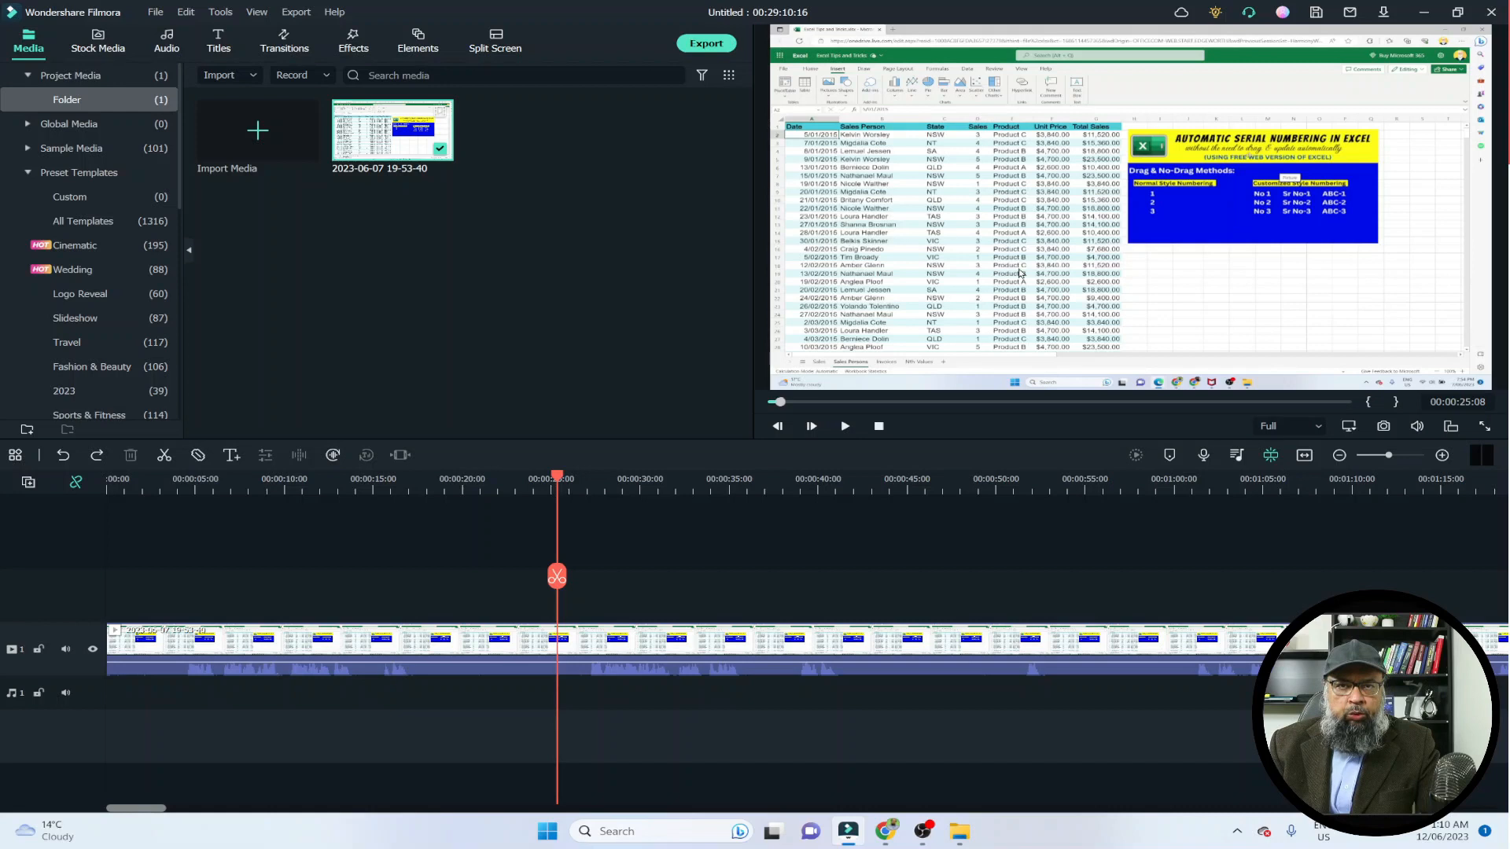
# Split the screen-recording clip on the video track at 00:00:27:00 and at 00:00:31:19.
pyautogui.click(546, 641)
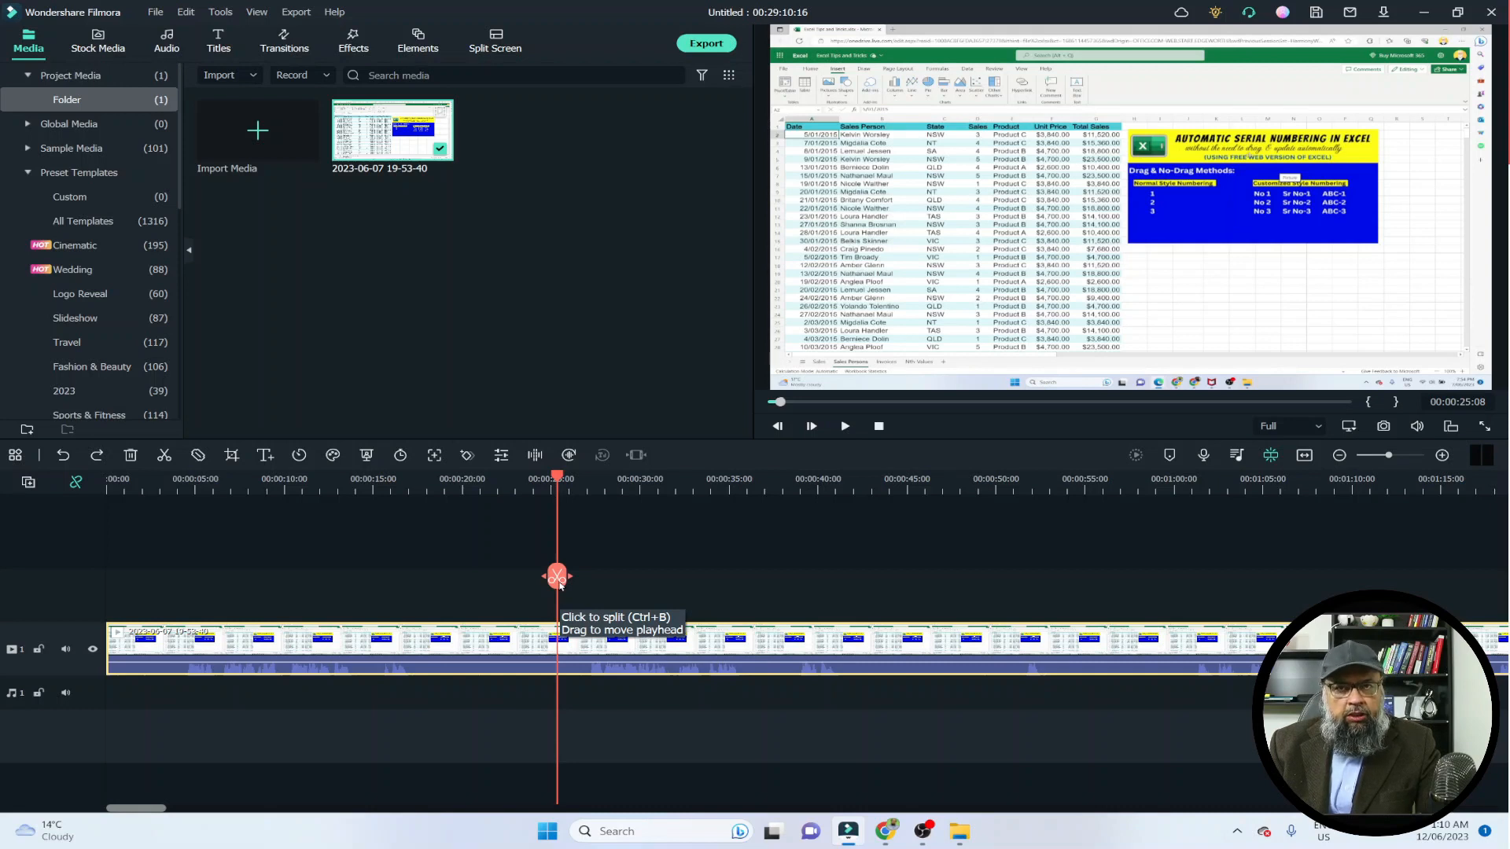
pyautogui.moveTo(560, 582); pyautogui.dragTo(586, 578)
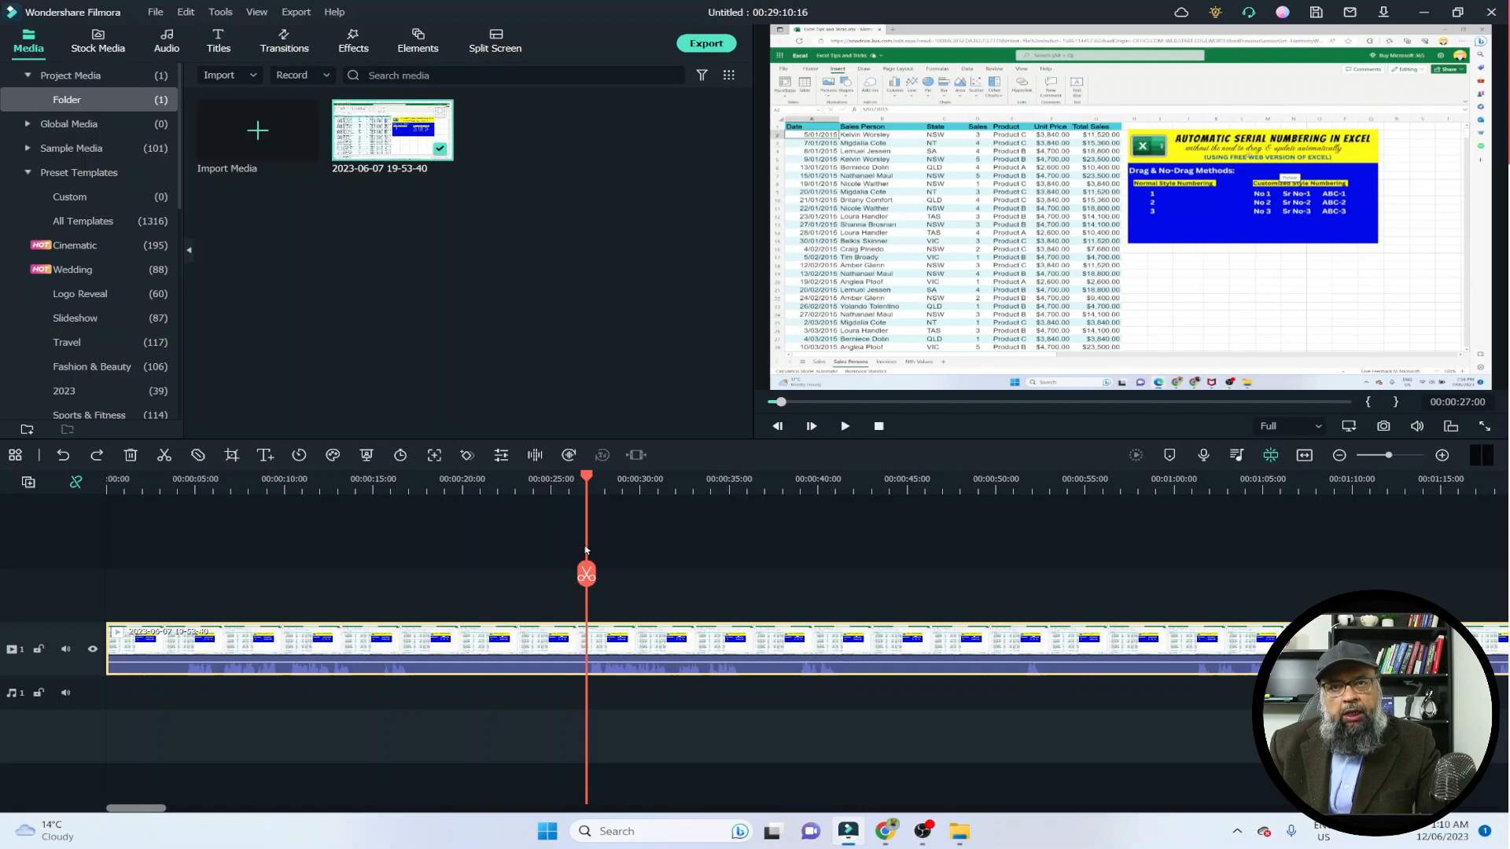
pyautogui.click(586, 551)
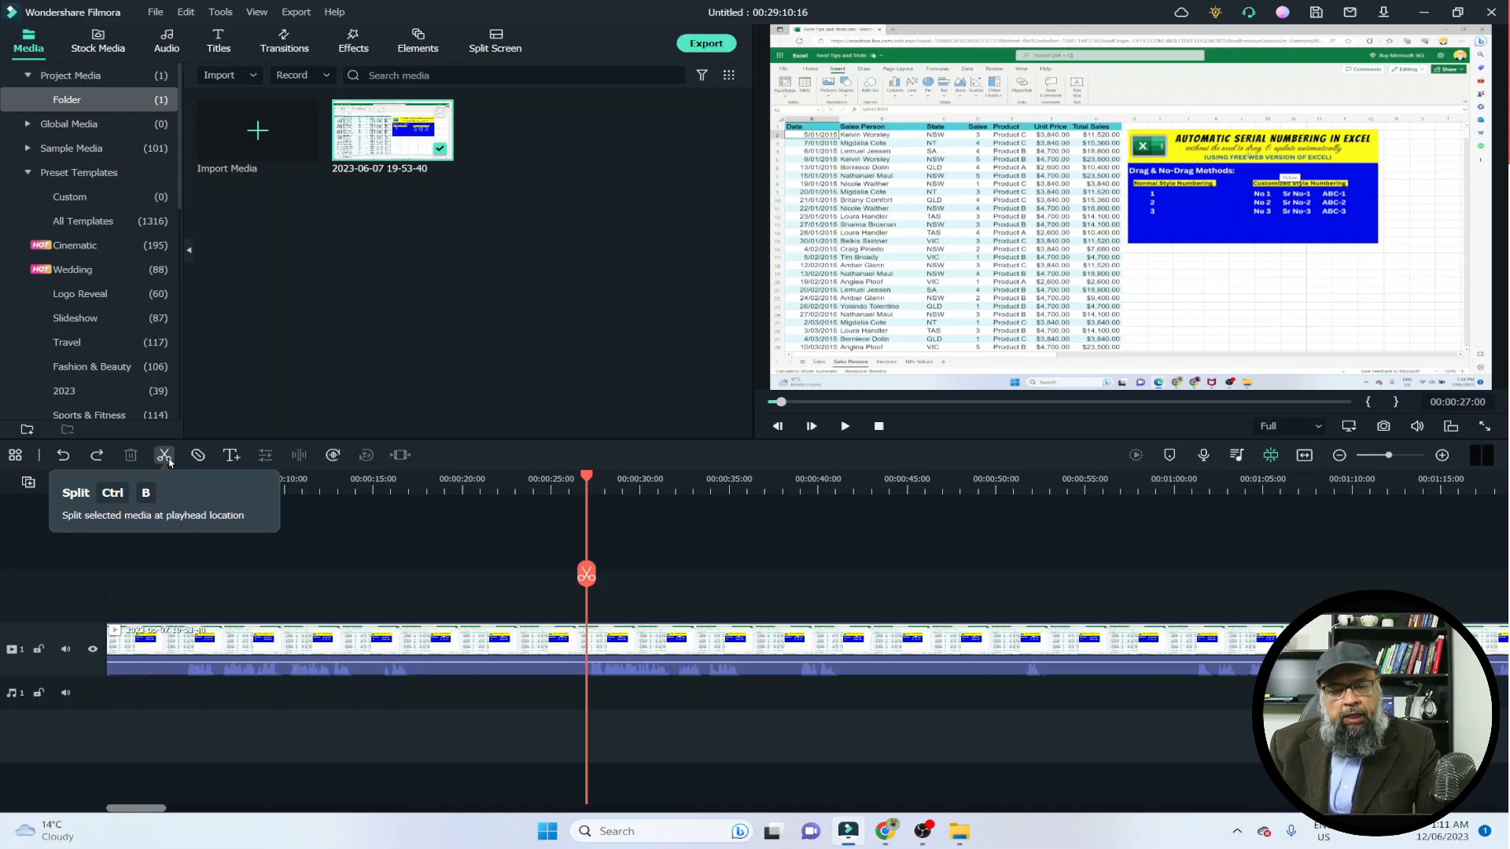
pyautogui.click(164, 455)
pyautogui.moveTo(586, 575); pyautogui.dragTo(674, 580)
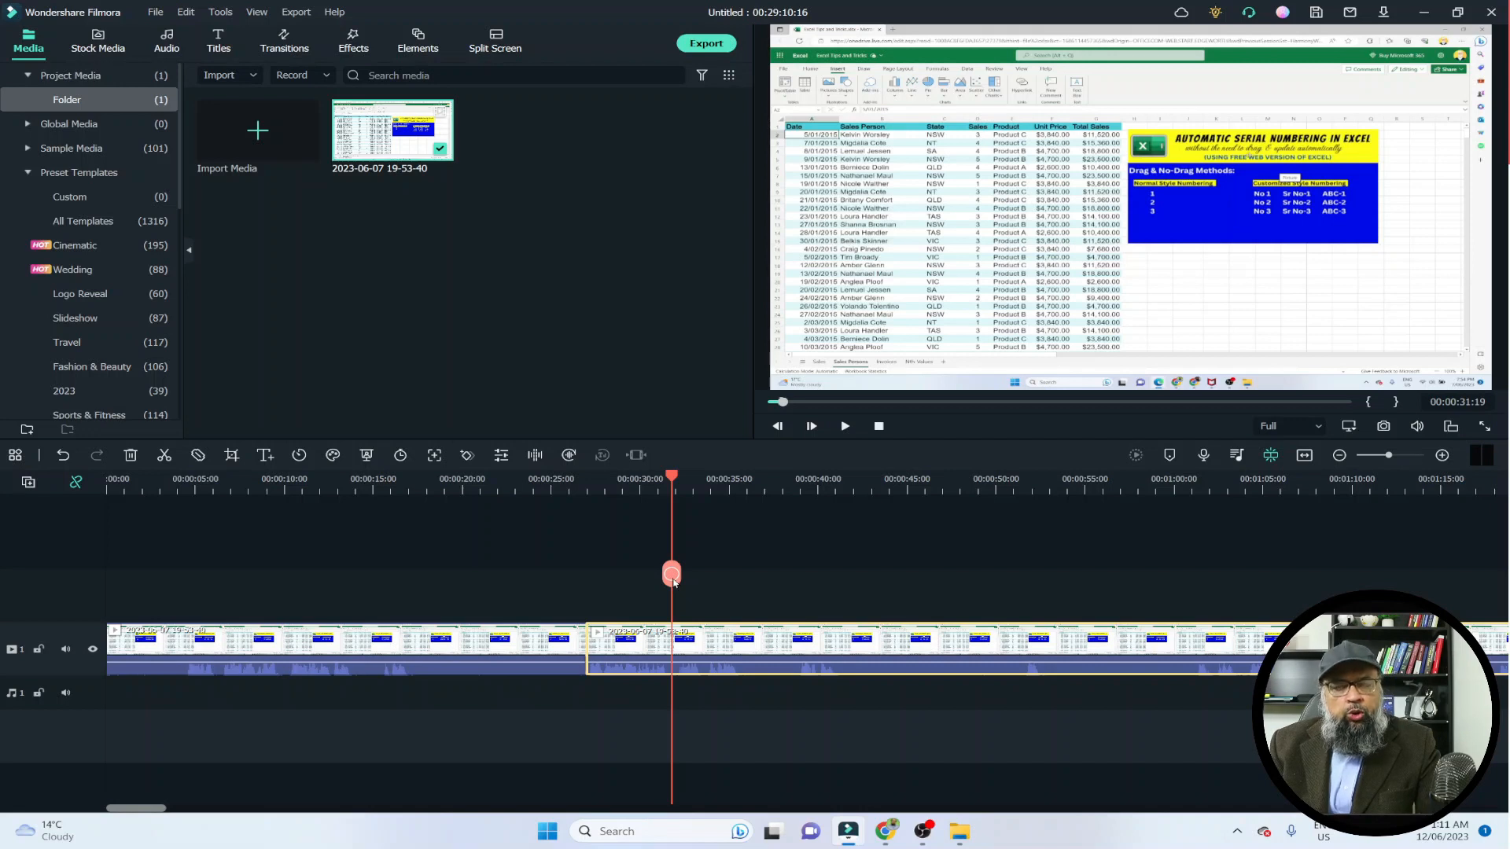
pyautogui.click(165, 455)
# Split the remaining part of the recording at 00:00:38:10 and at 00:00:43:13.
pyautogui.moveTo(672, 574); pyautogui.dragTo(789, 595)
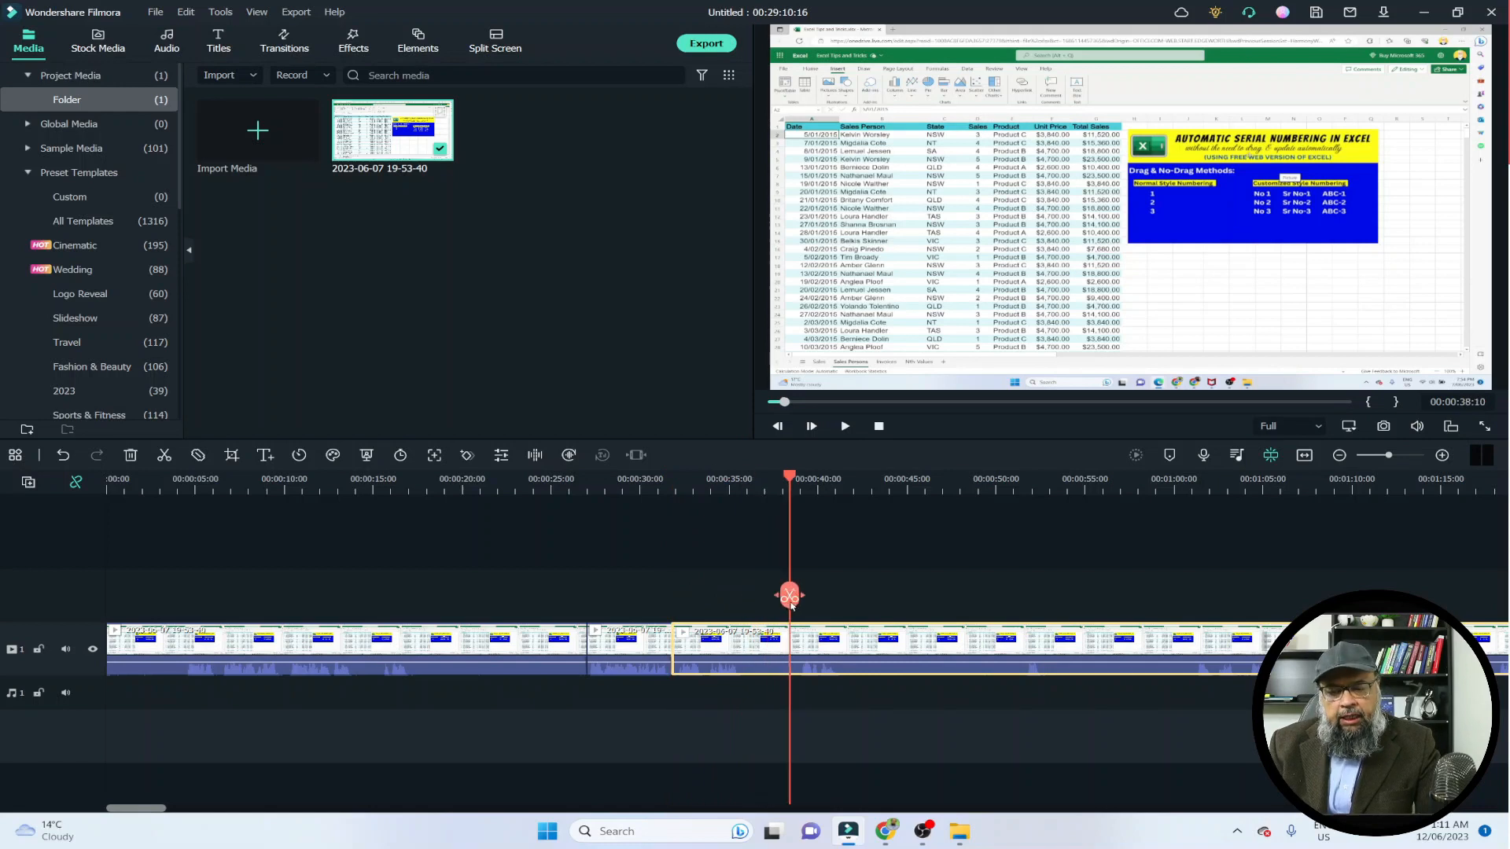
pyautogui.click(164, 455)
pyautogui.moveTo(790, 596); pyautogui.dragTo(883, 604)
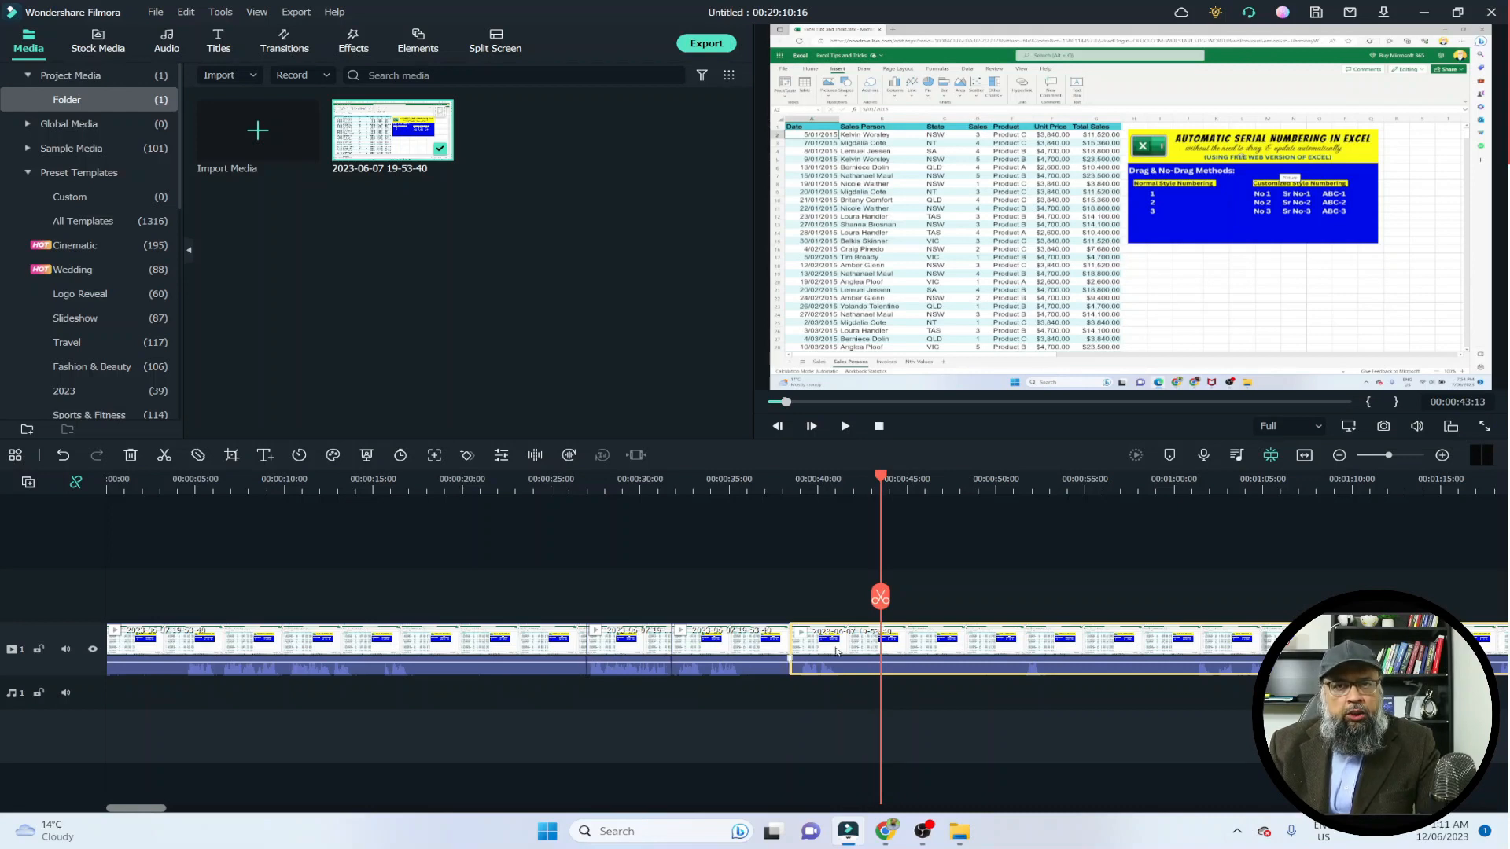
pyautogui.click(164, 455)
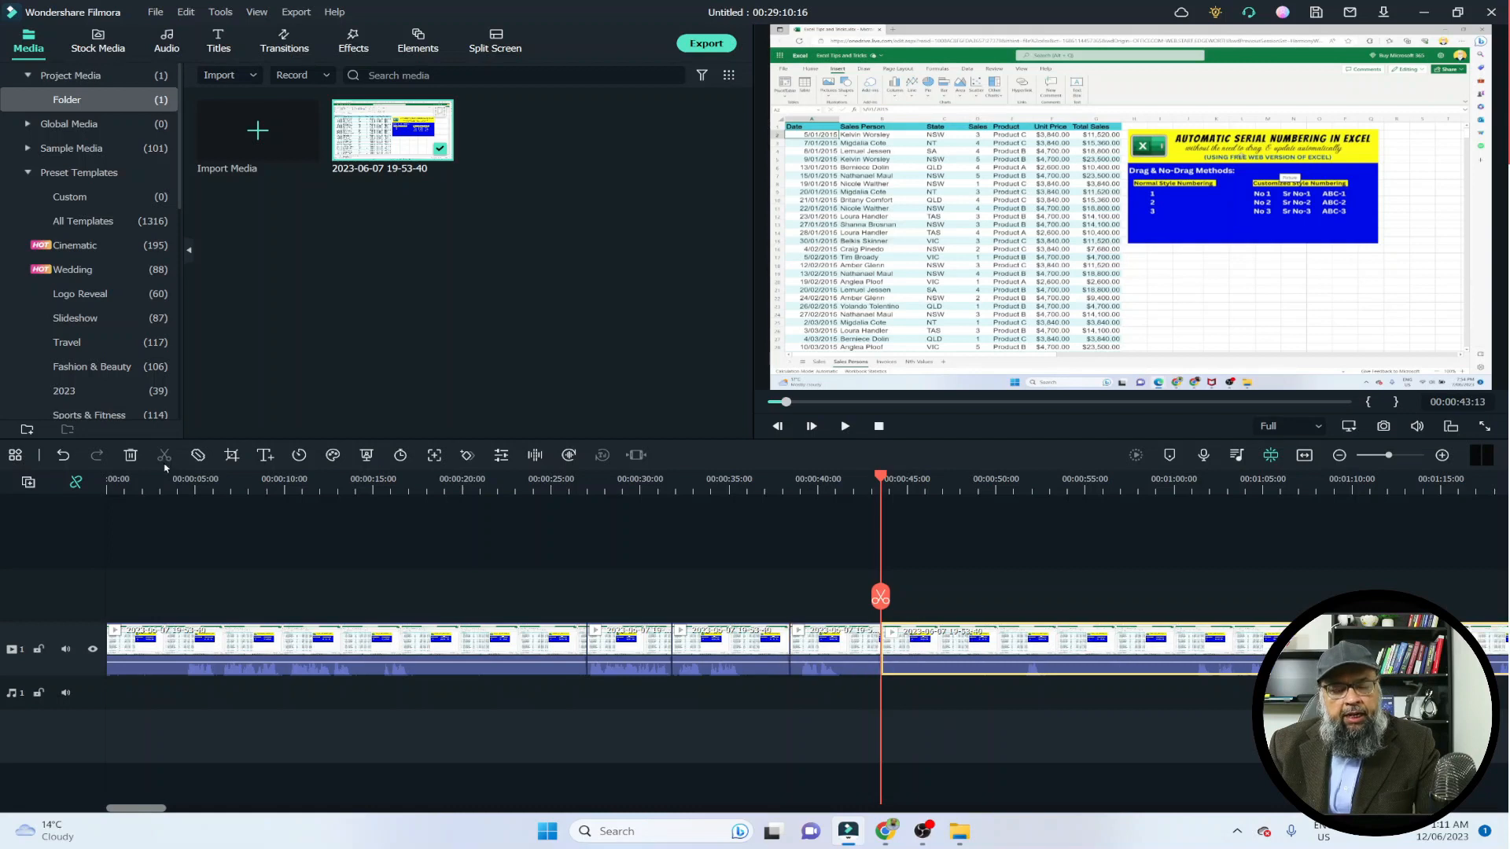
# Open Pan & Zoom for the segment starting at 00:00:27:00 and select its End frame.
pyautogui.click(471, 479)
pyautogui.doubleClick(629, 647)
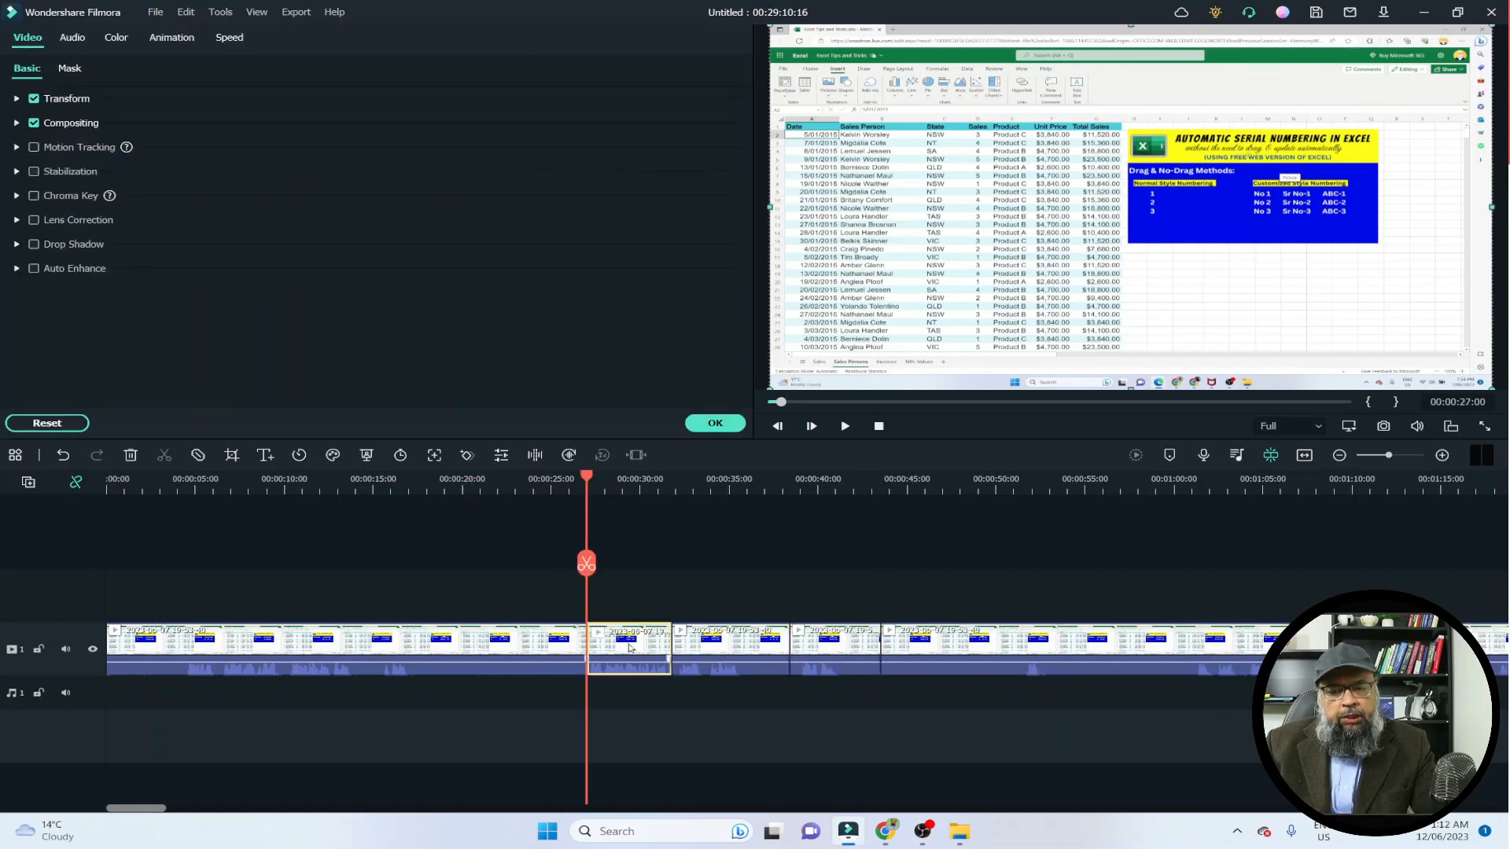
pyautogui.click(232, 456)
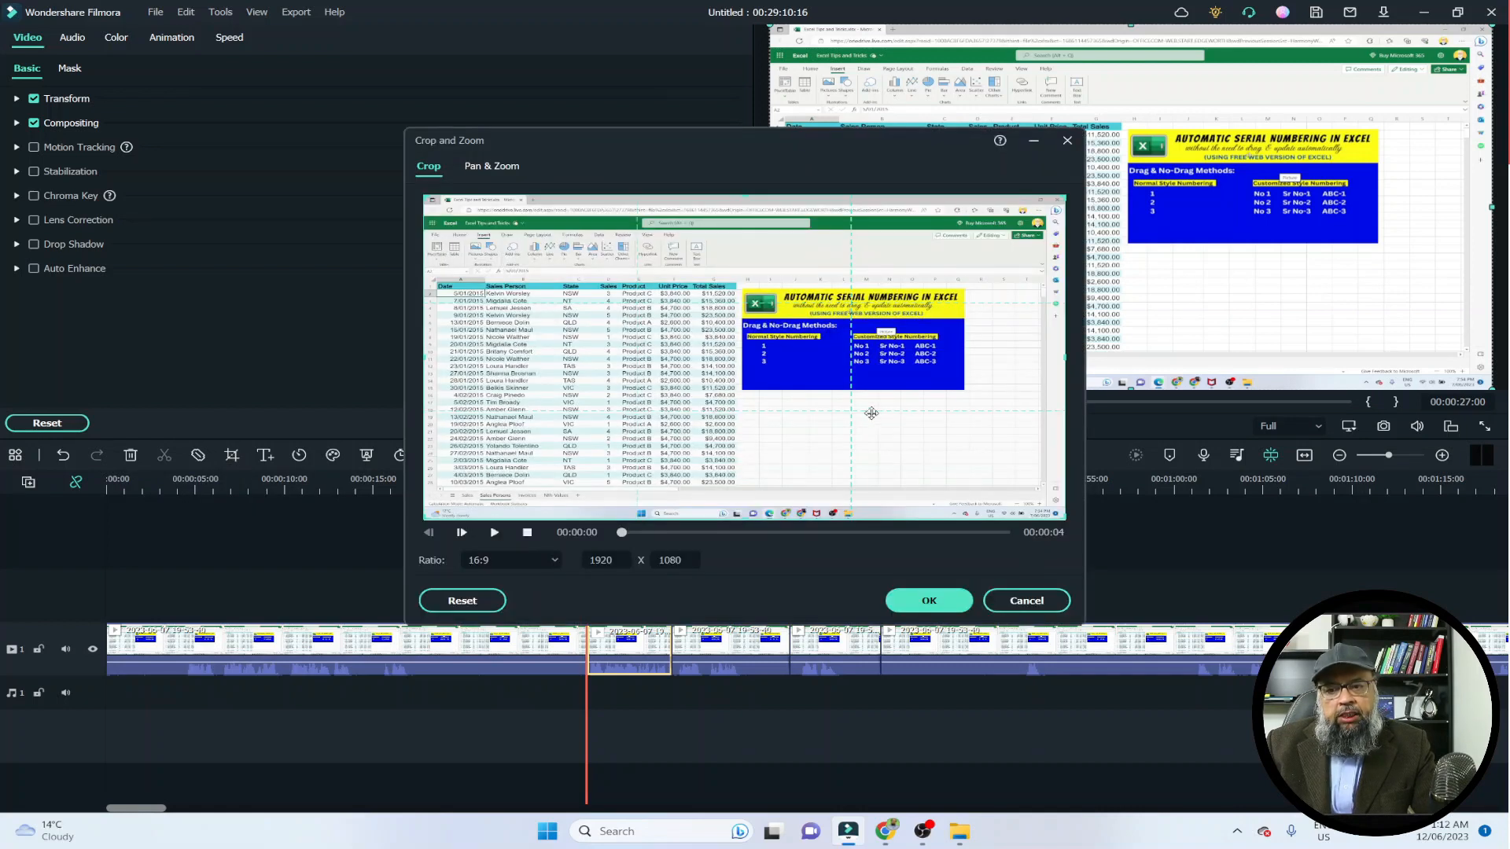
pyautogui.click(506, 166)
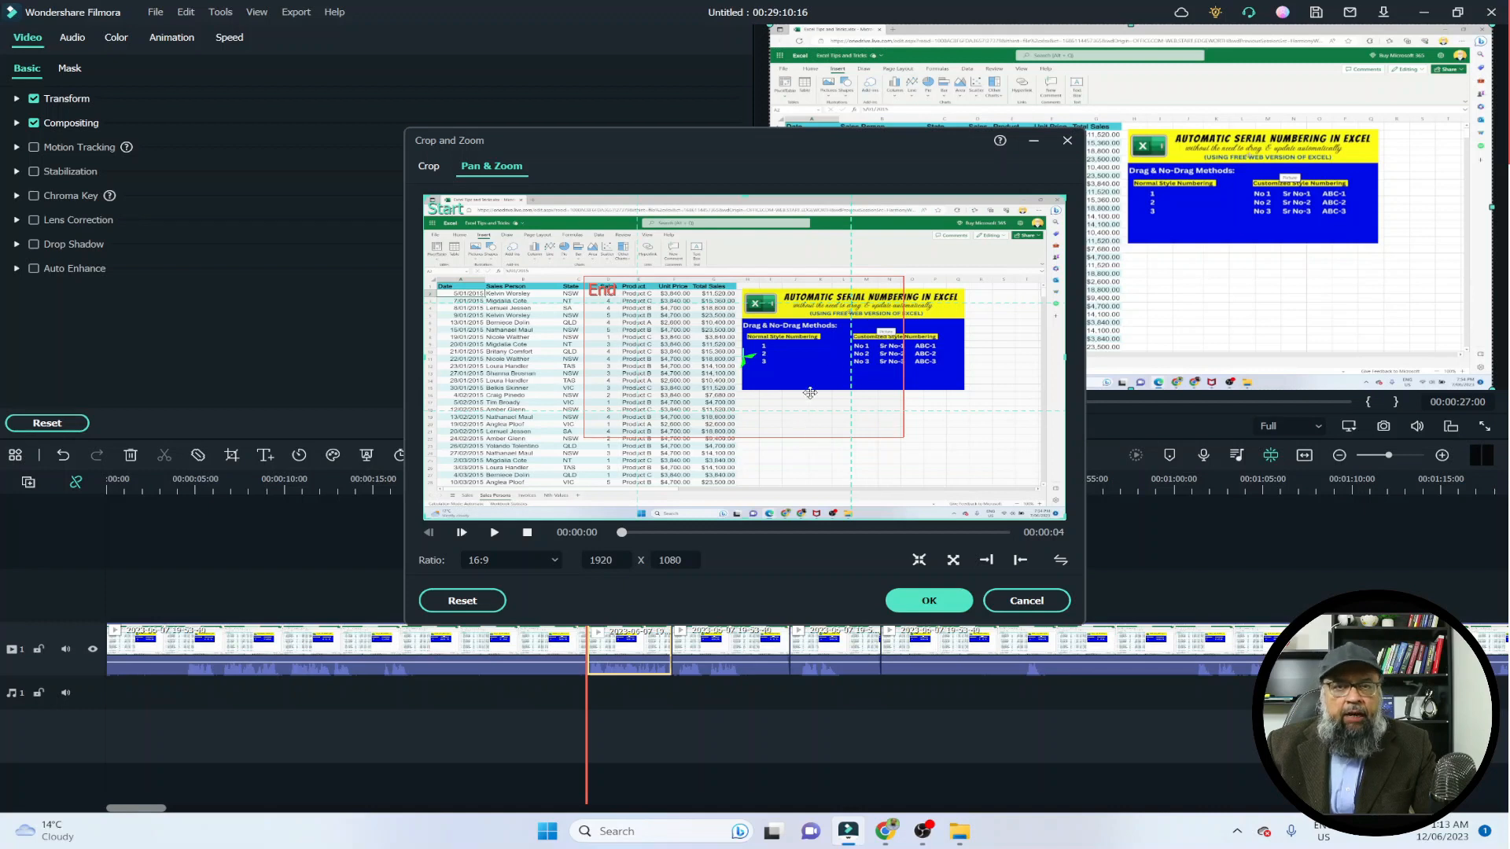
pyautogui.click(716, 348)
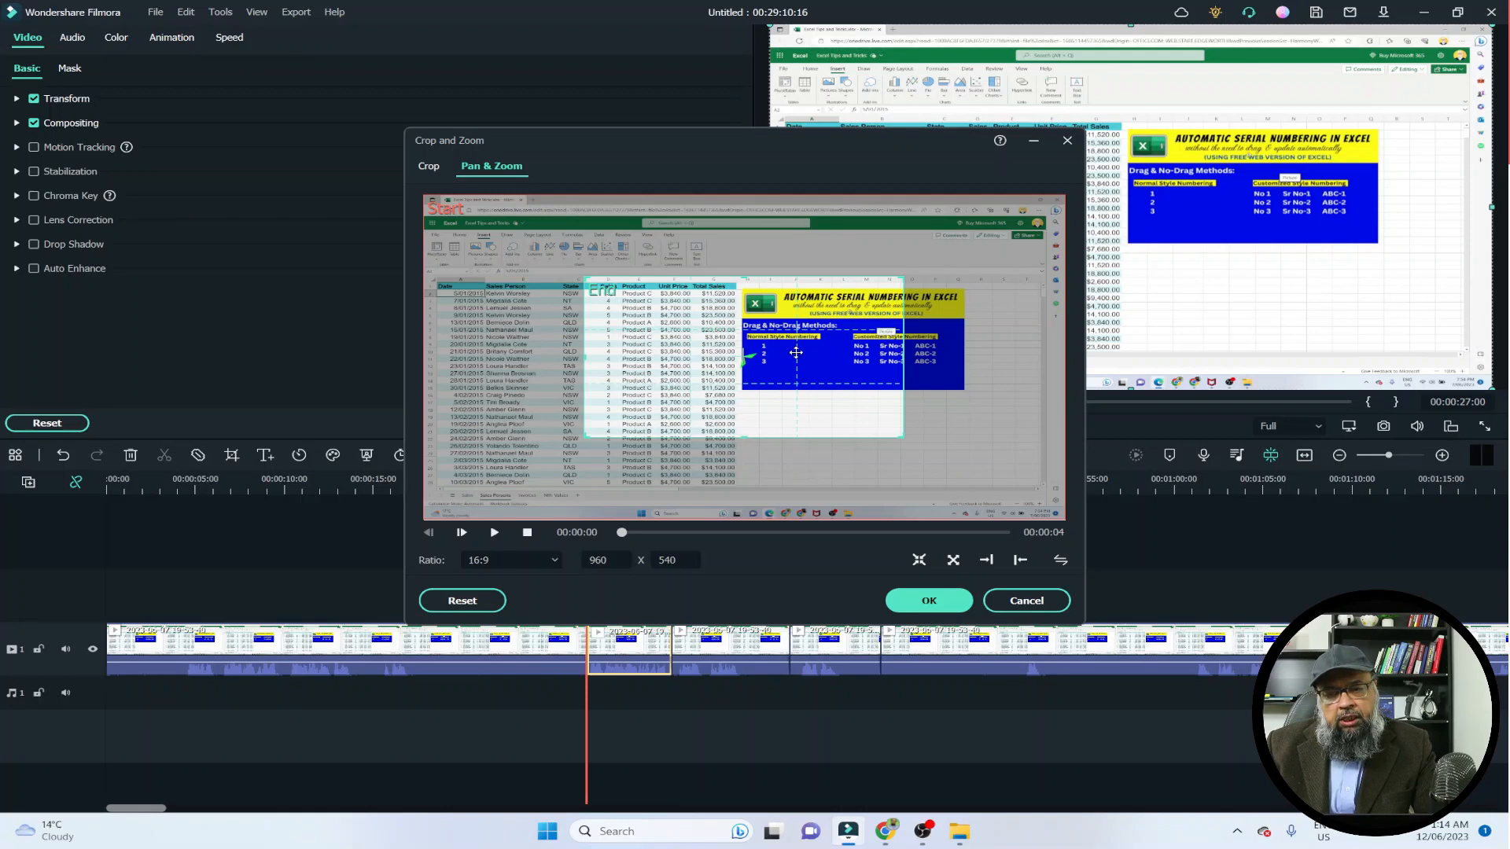
# Fit the End frame around the Automatic Serial Numbering graphic at a size of 712 x 400 and apply the zoom.
pyautogui.moveTo(796, 352); pyautogui.dragTo(813, 379)
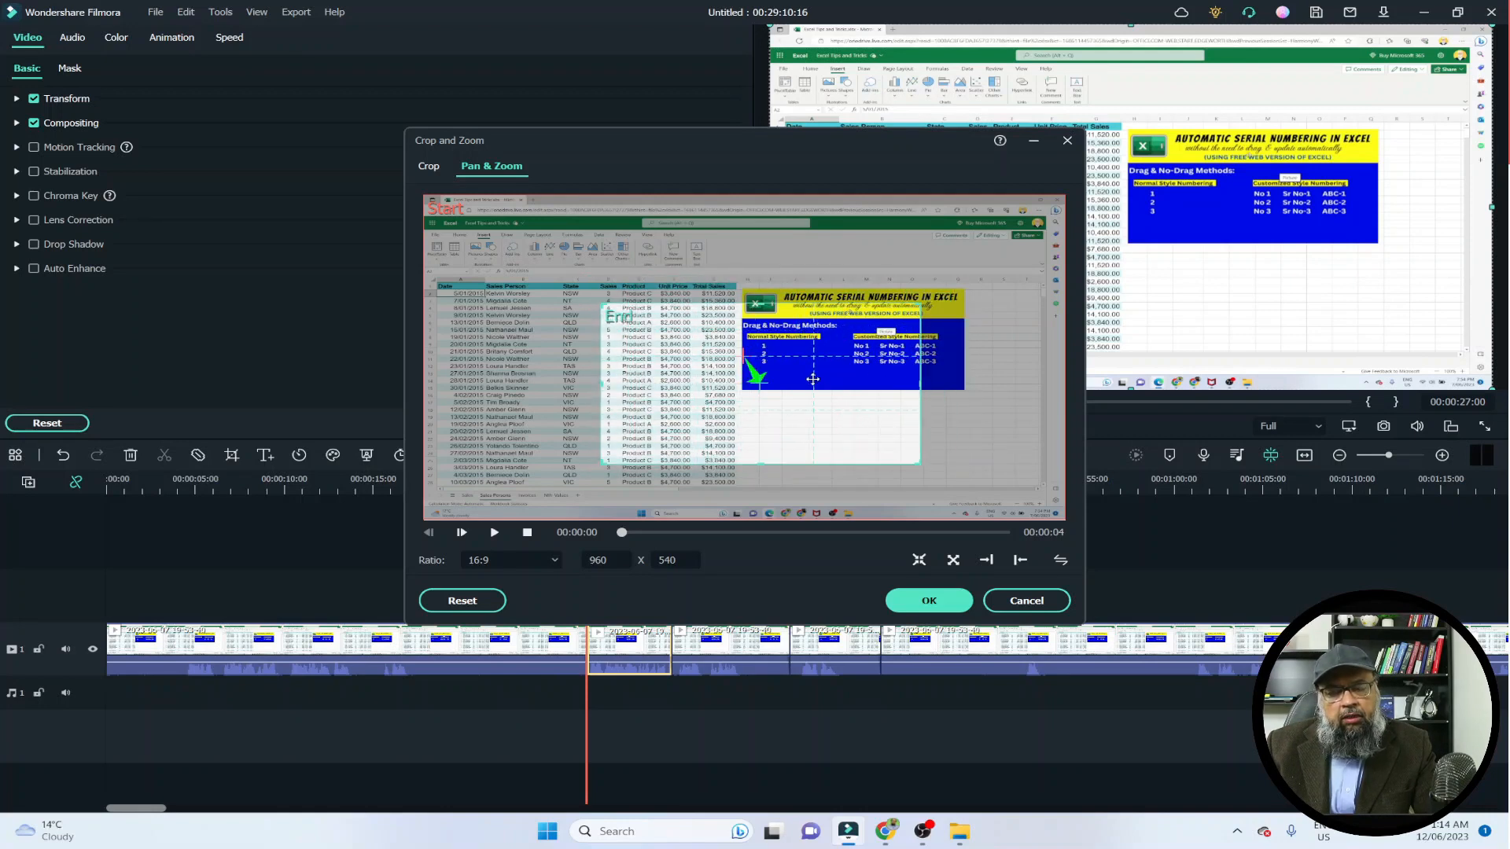
pyautogui.moveTo(813, 379); pyautogui.dragTo(946, 375)
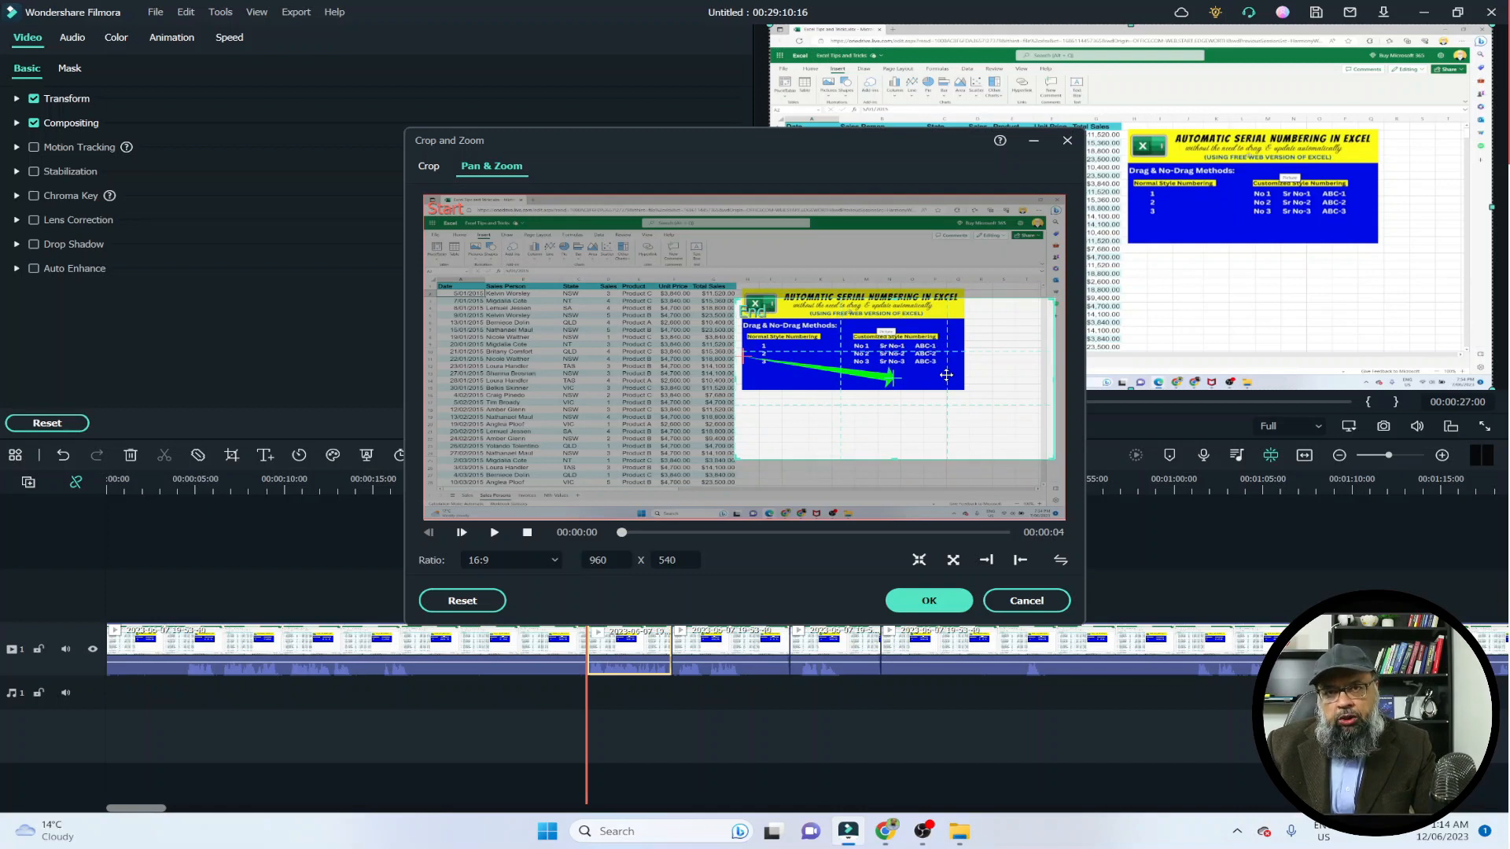
pyautogui.moveTo(947, 376)
pyautogui.mouseDown()
pyautogui.moveTo(966, 339)
pyautogui.moveTo(966, 383)
pyautogui.mouseUp()
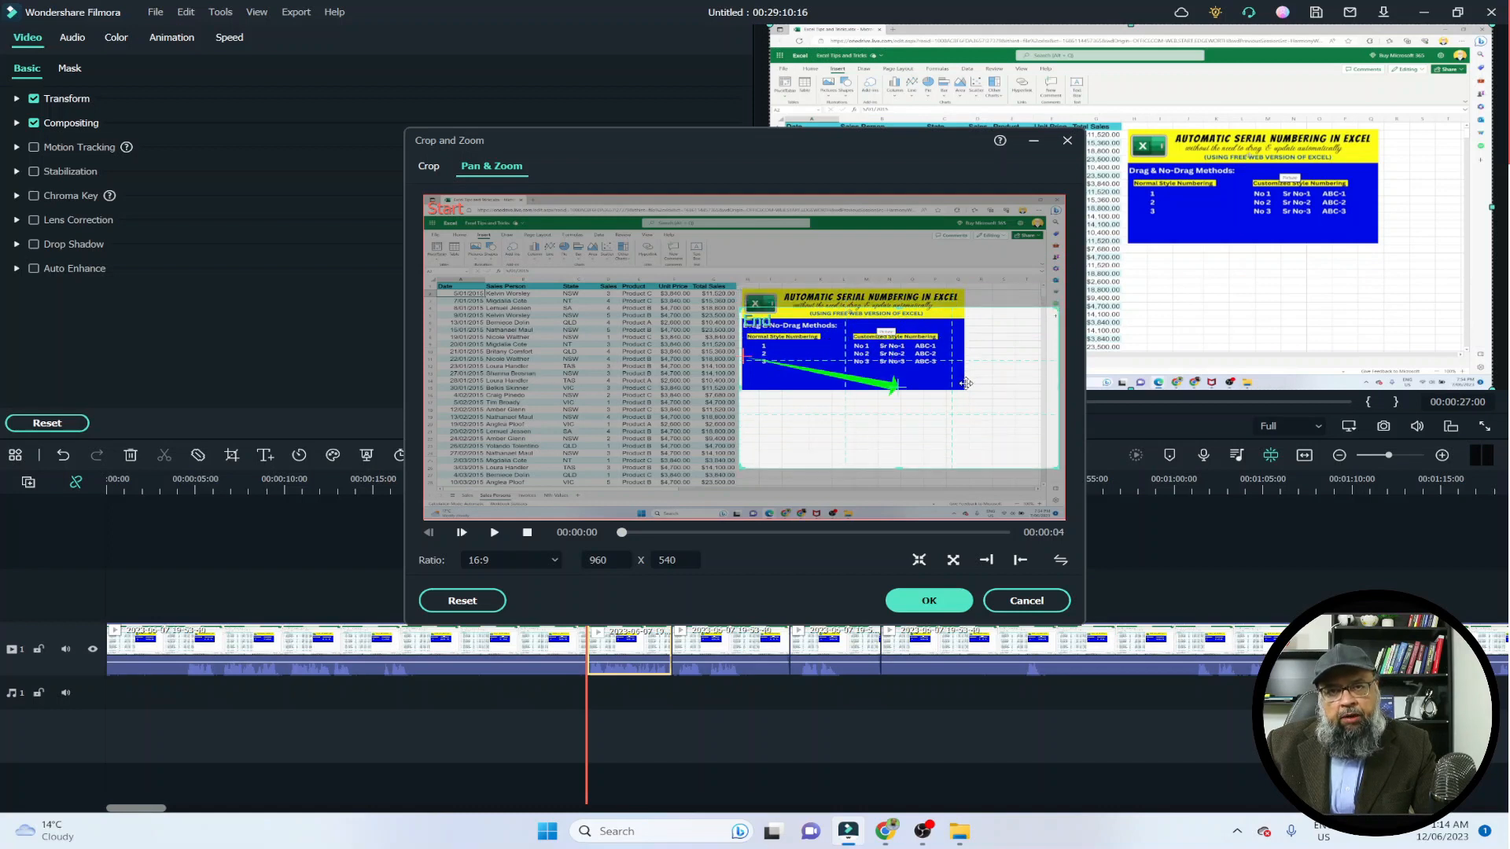
pyautogui.moveTo(749, 406); pyautogui.dragTo(843, 366)
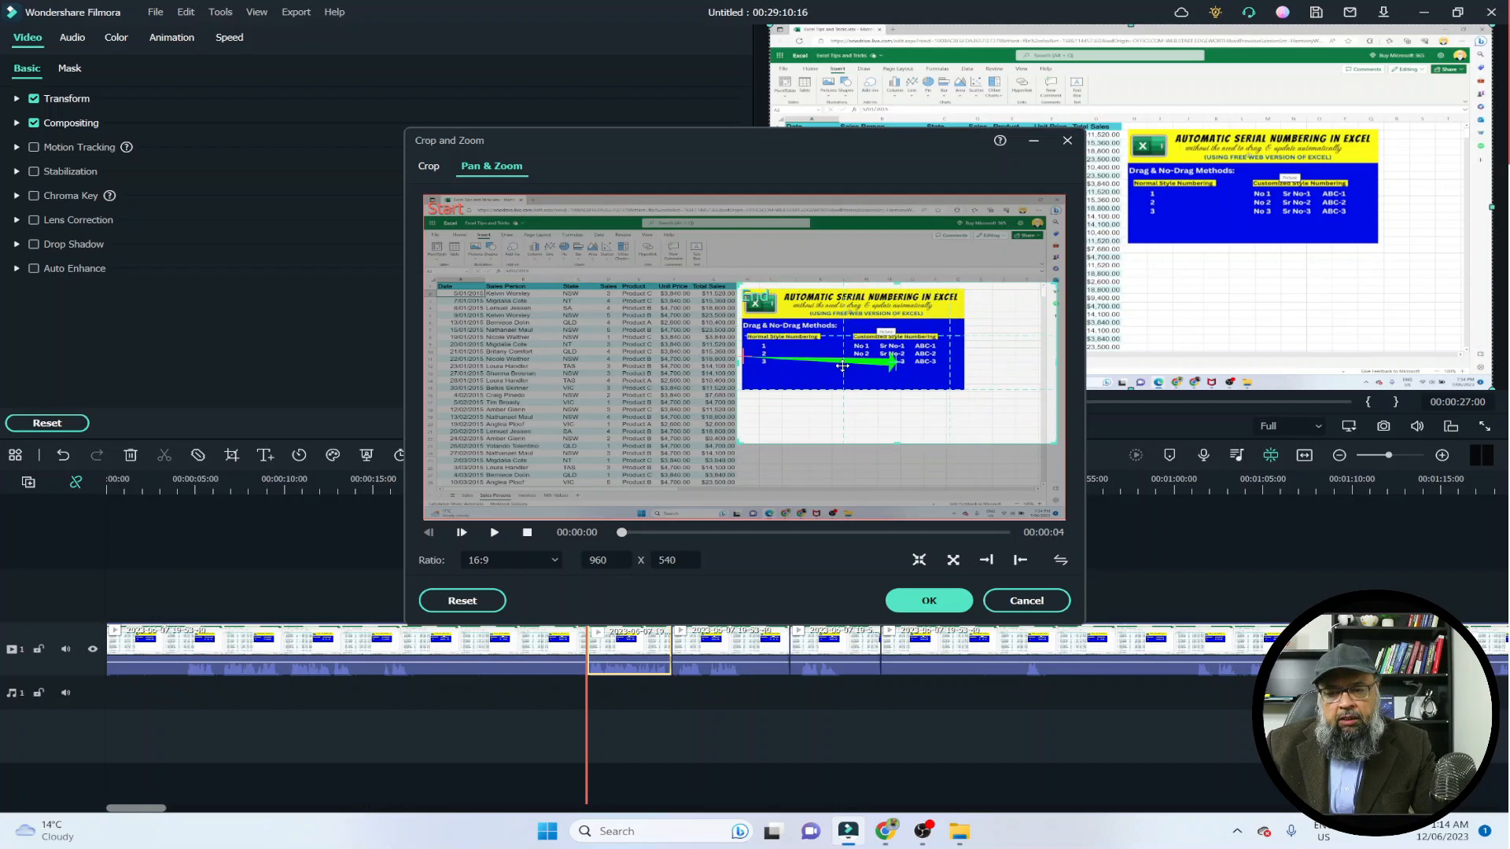
pyautogui.moveTo(1051, 442); pyautogui.dragTo(972, 379)
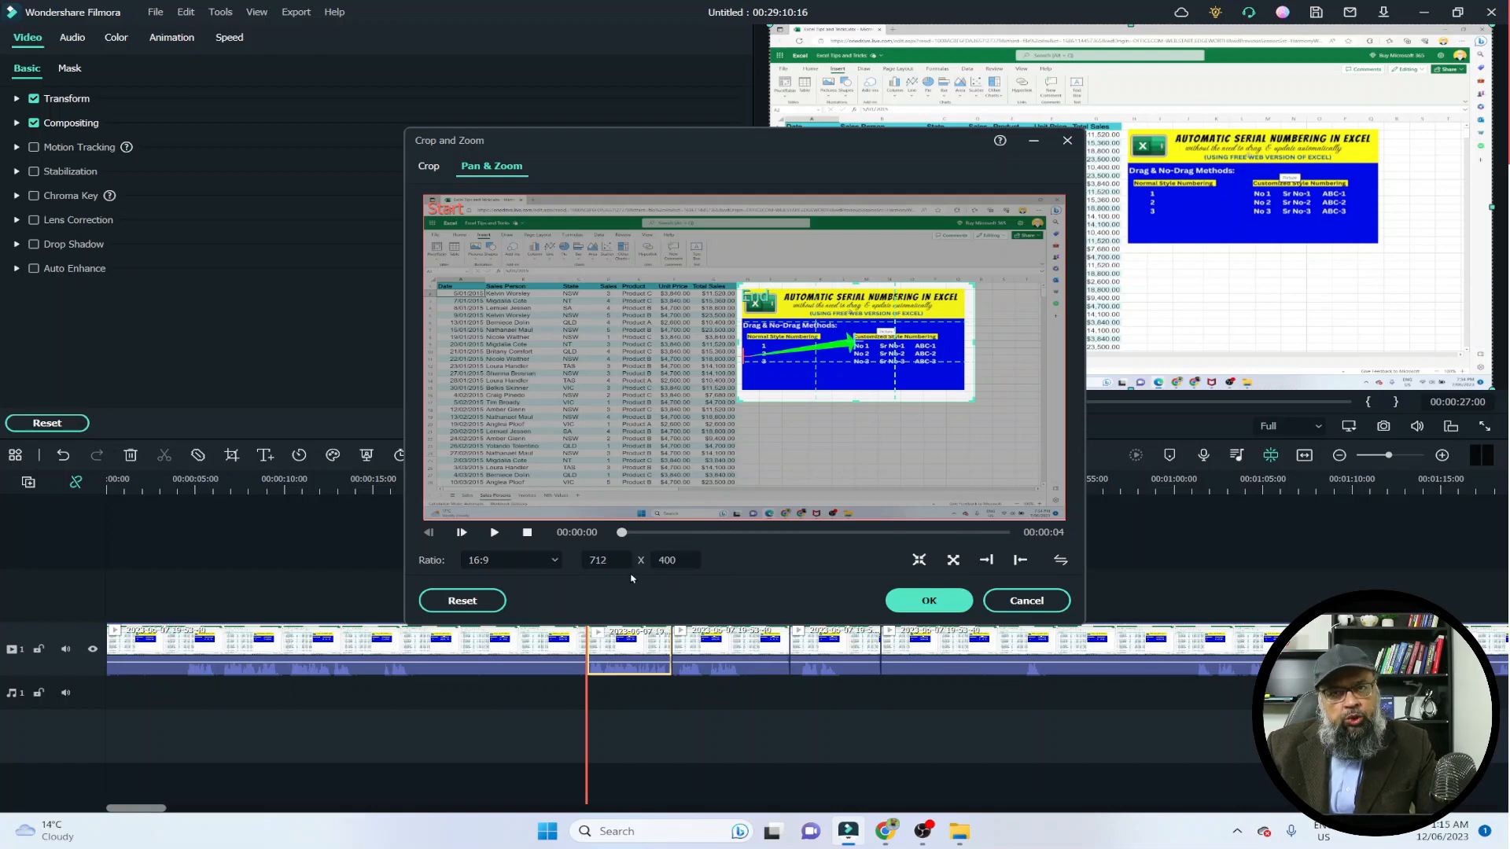
pyautogui.click(929, 602)
# Play back the zoom-in segment and scrub back into it to check the effect.
pyautogui.click(846, 426)
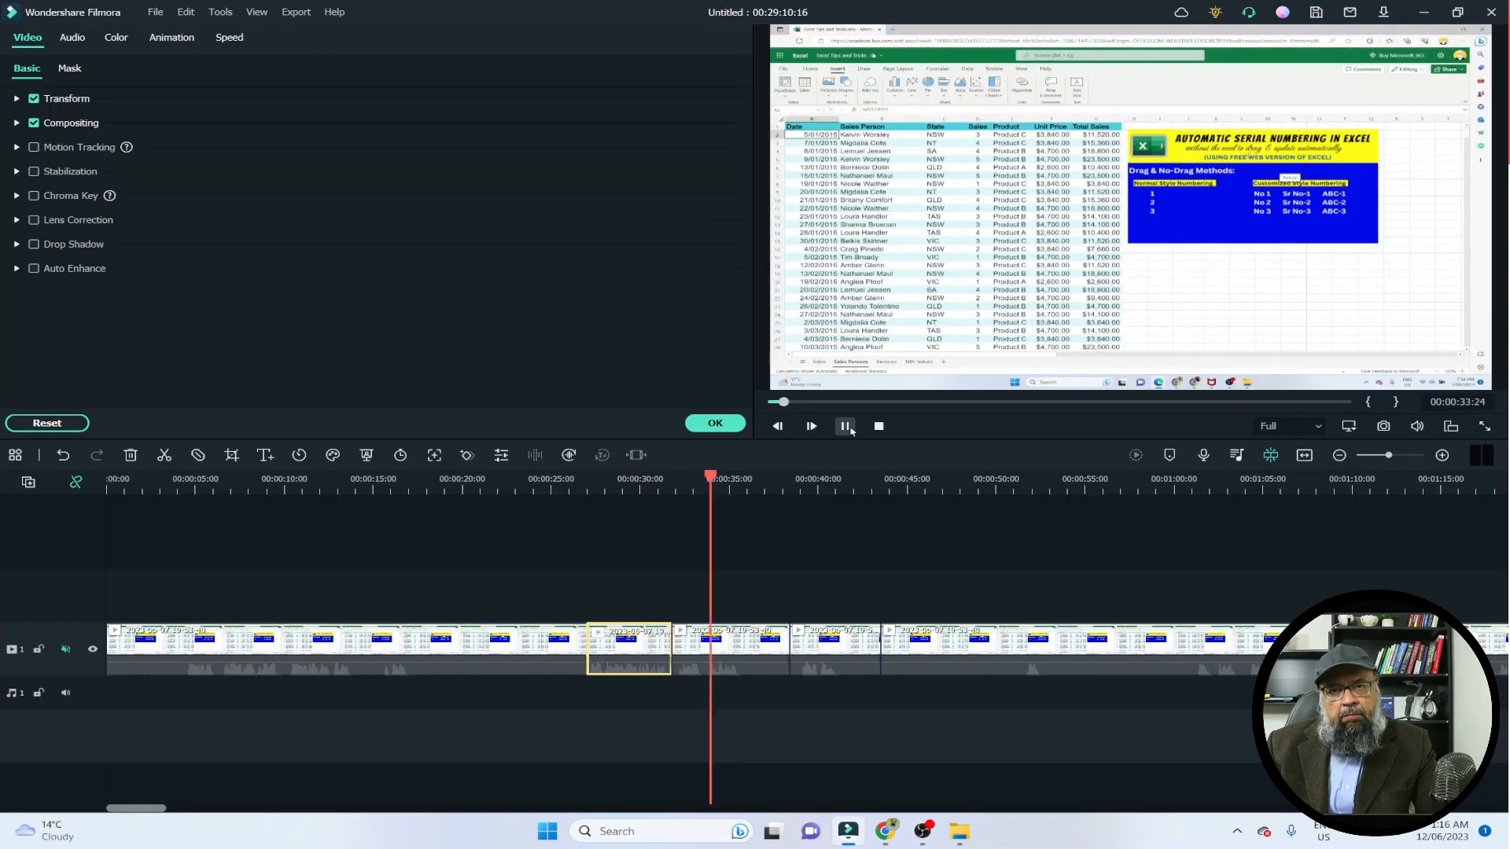
pyautogui.click(851, 429)
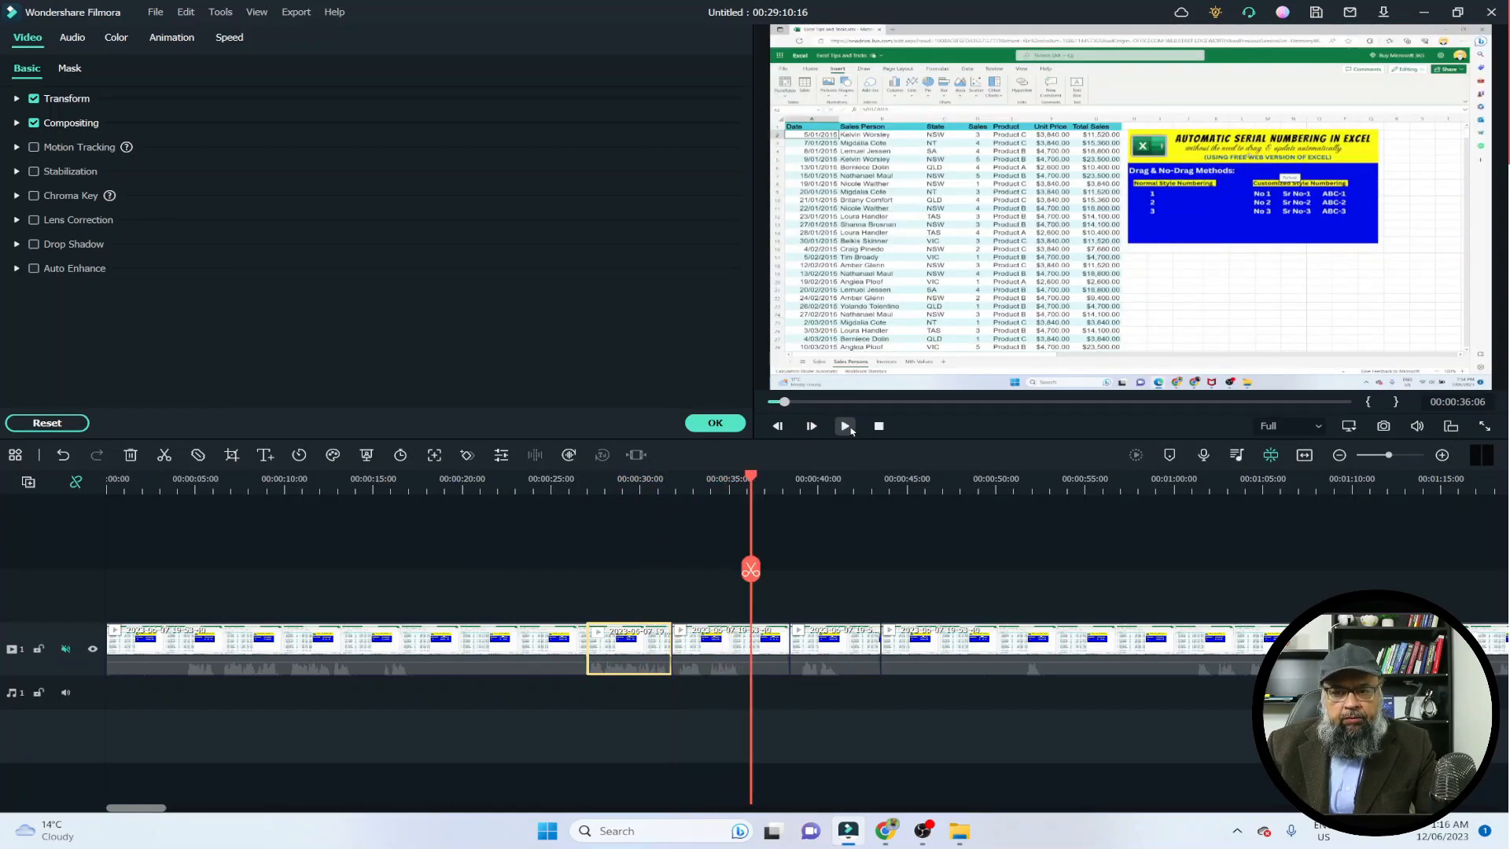
pyautogui.moveTo(751, 569); pyautogui.dragTo(637, 563)
# Open the Crop settings of the segment starting at 00:00:31:19 and enter a crop width of 712 and height of 400.
pyautogui.click(731, 637)
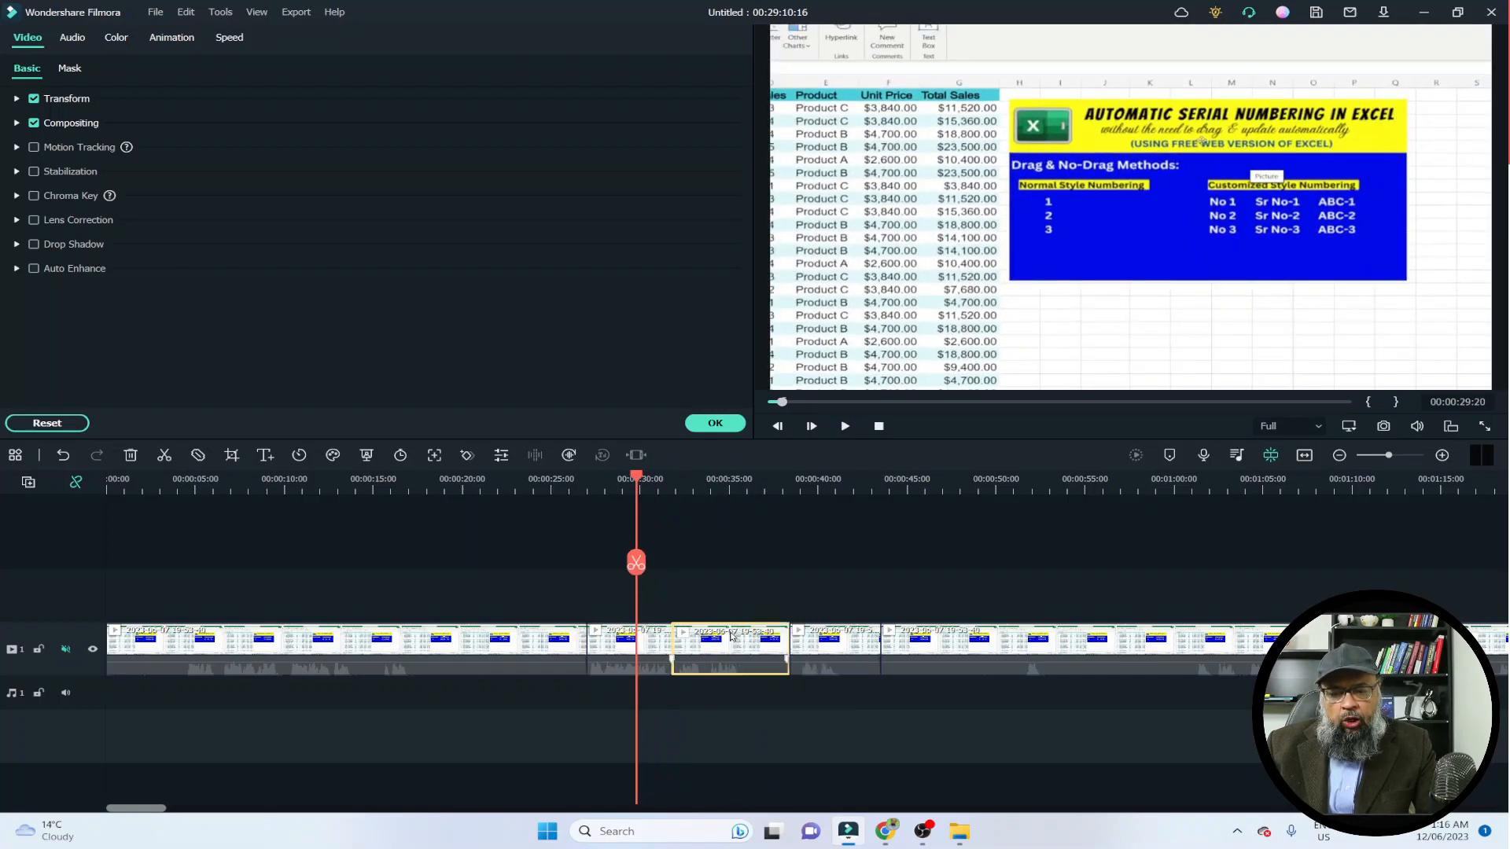
pyautogui.doubleClick(731, 637)
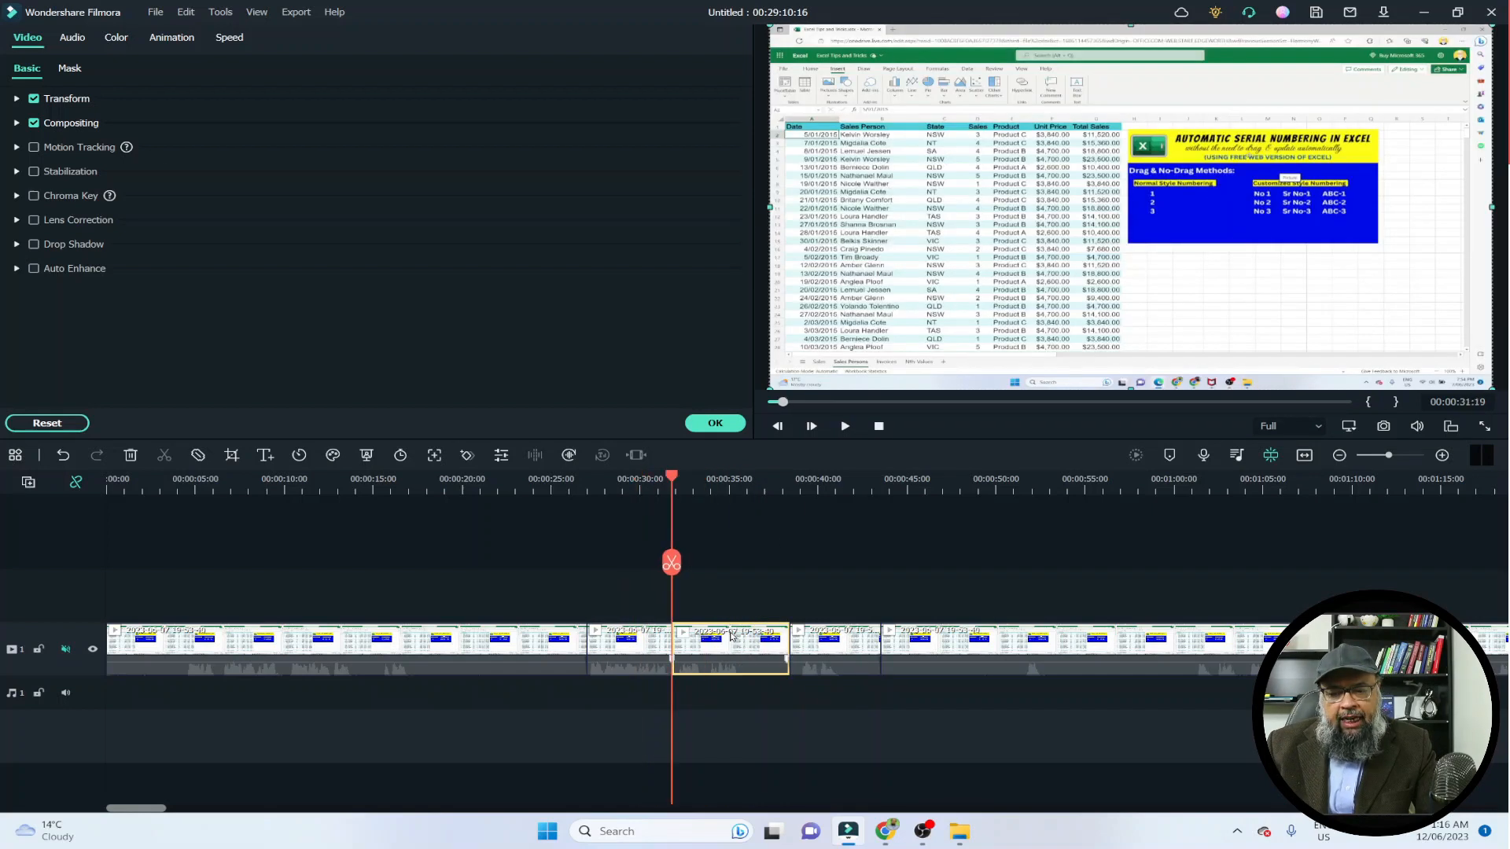
pyautogui.click(231, 456)
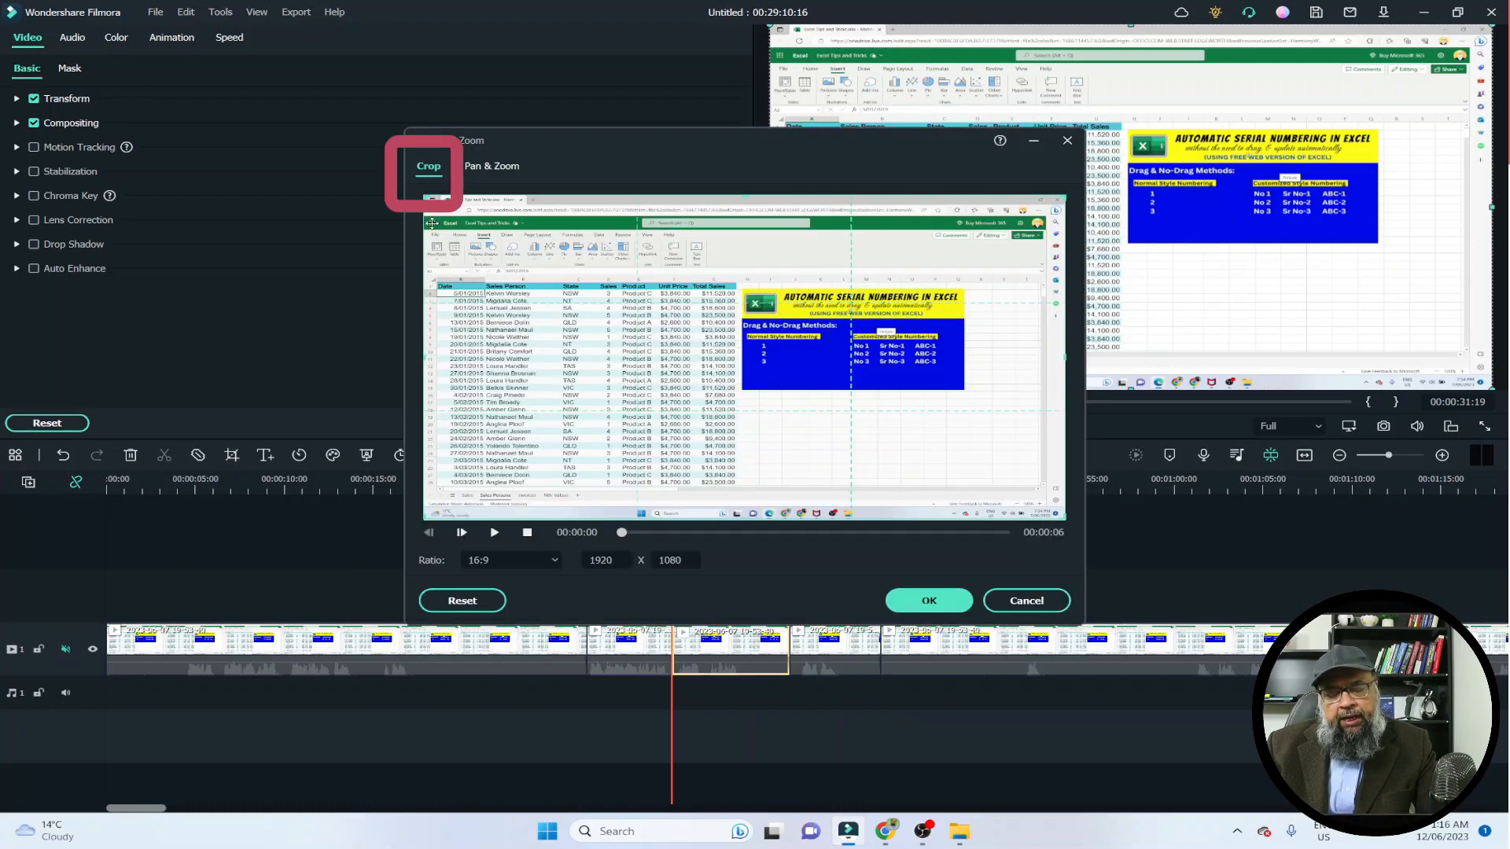
pyautogui.doubleClick(605, 560)
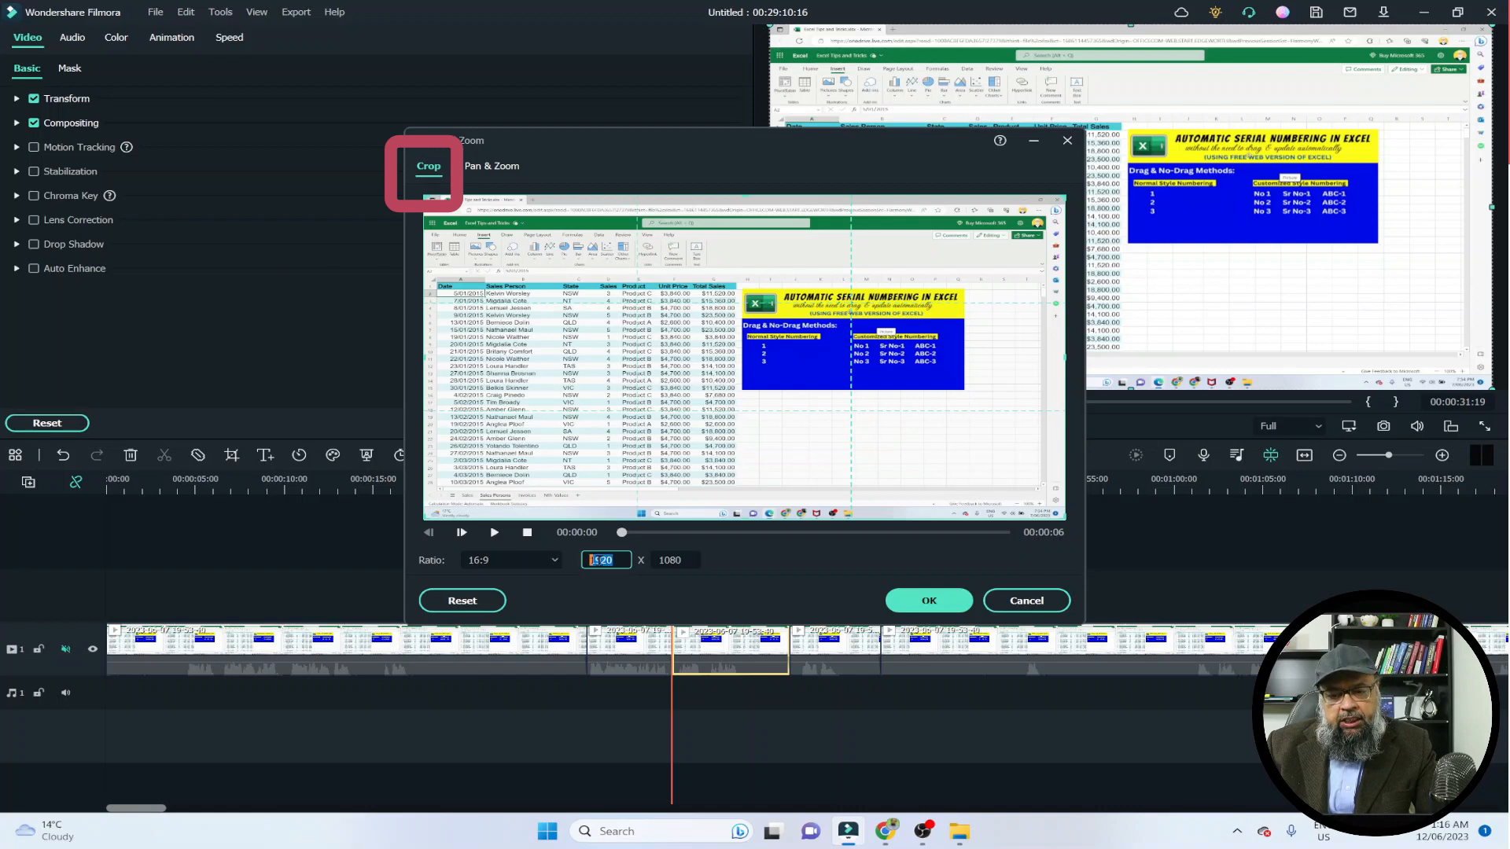
pyautogui.write('712')
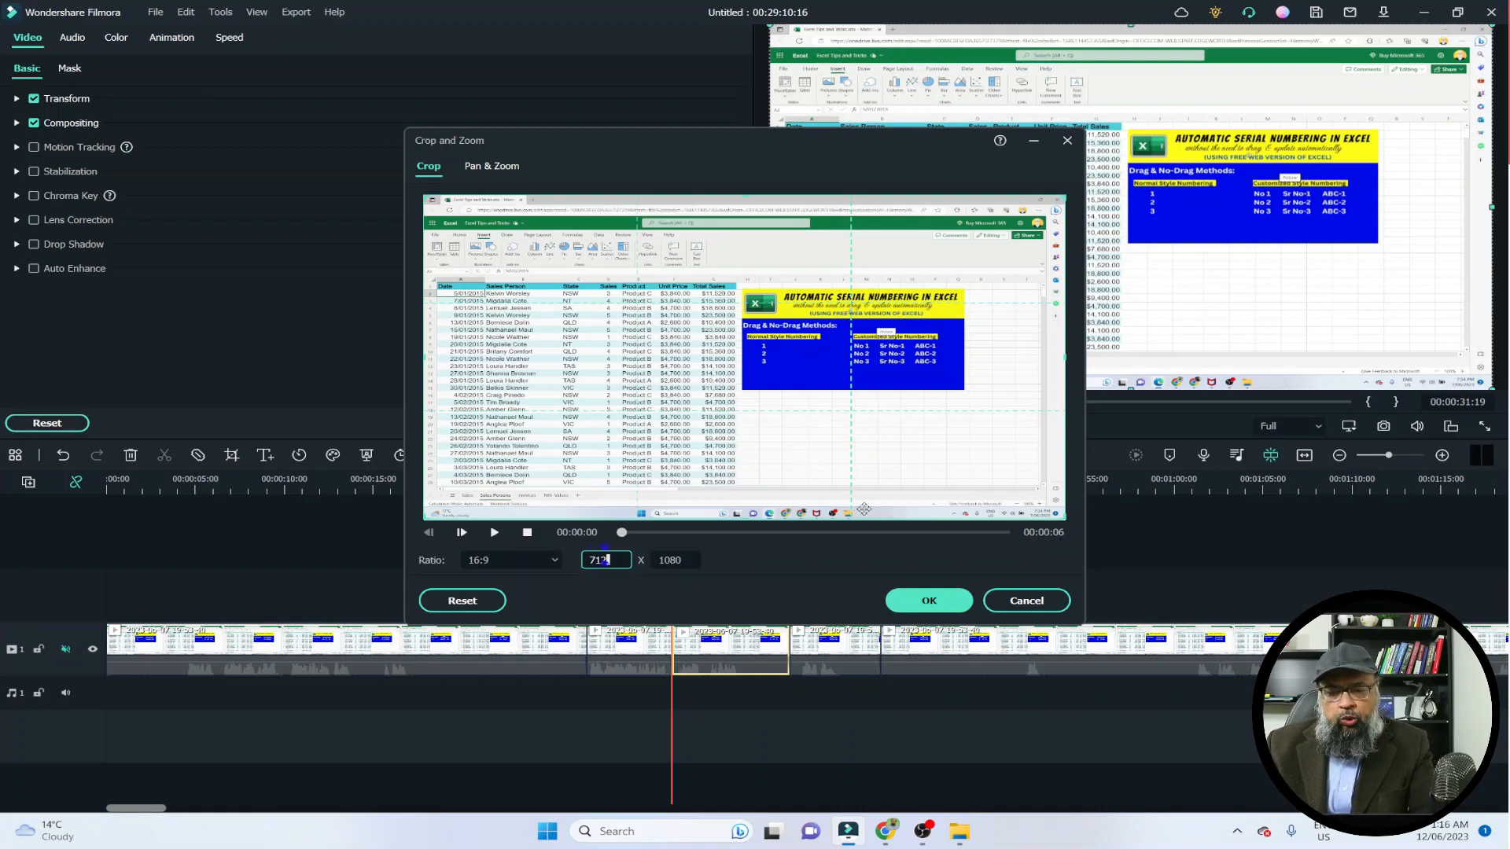
pyautogui.press('Return')
pyautogui.doubleClick(674, 561)
pyautogui.write('400')
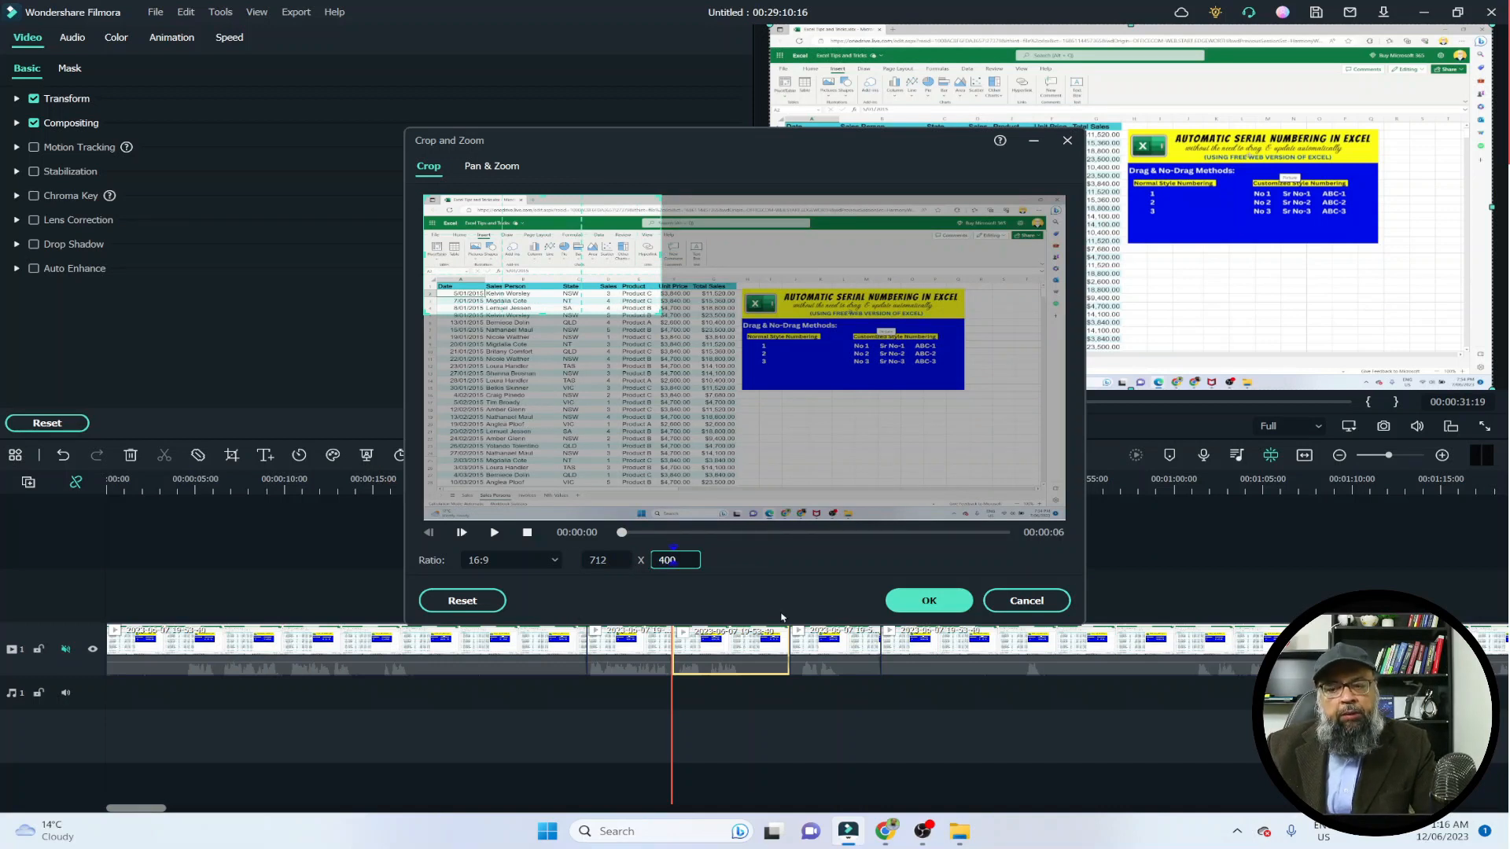
pyautogui.press('Return')
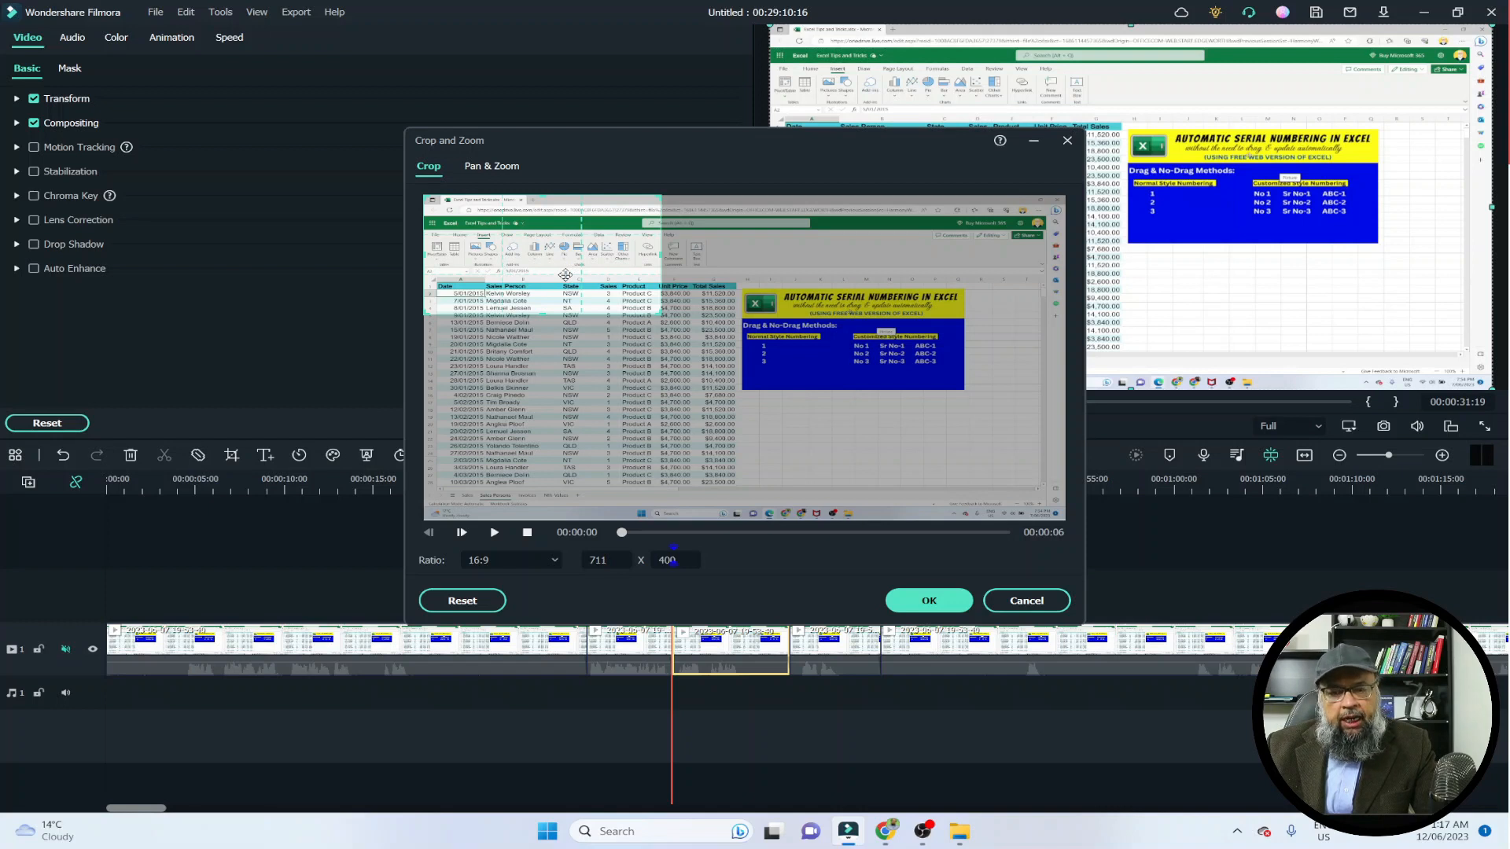
# Move the crop area over the Automatic Serial Numbering graphic, apply it and preview the result.
pyautogui.moveTo(563, 275); pyautogui.dragTo(879, 358)
pyautogui.moveTo(879, 367); pyautogui.dragTo(880, 362)
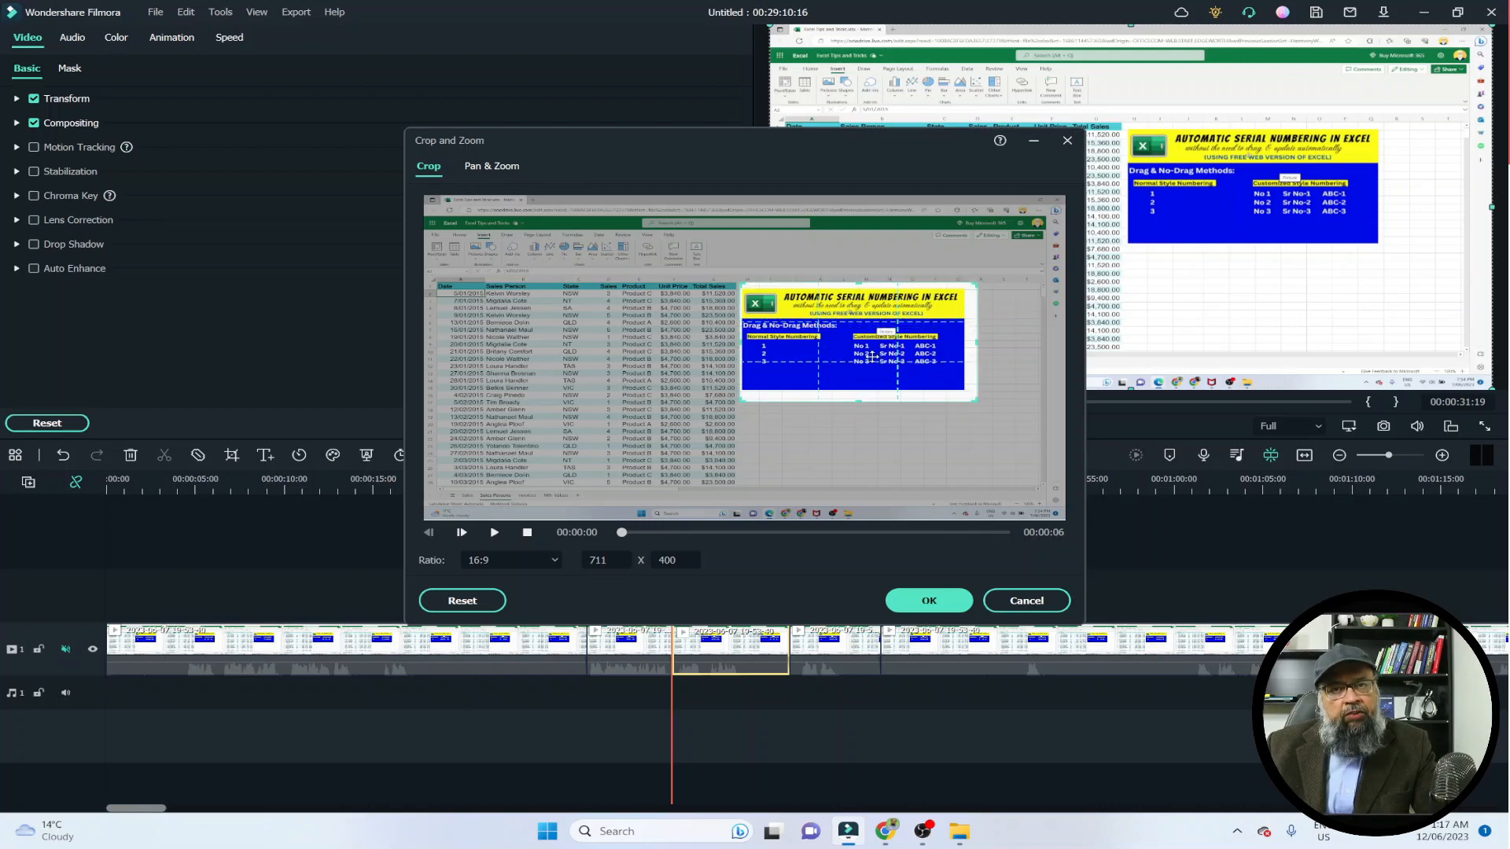
pyautogui.click(929, 602)
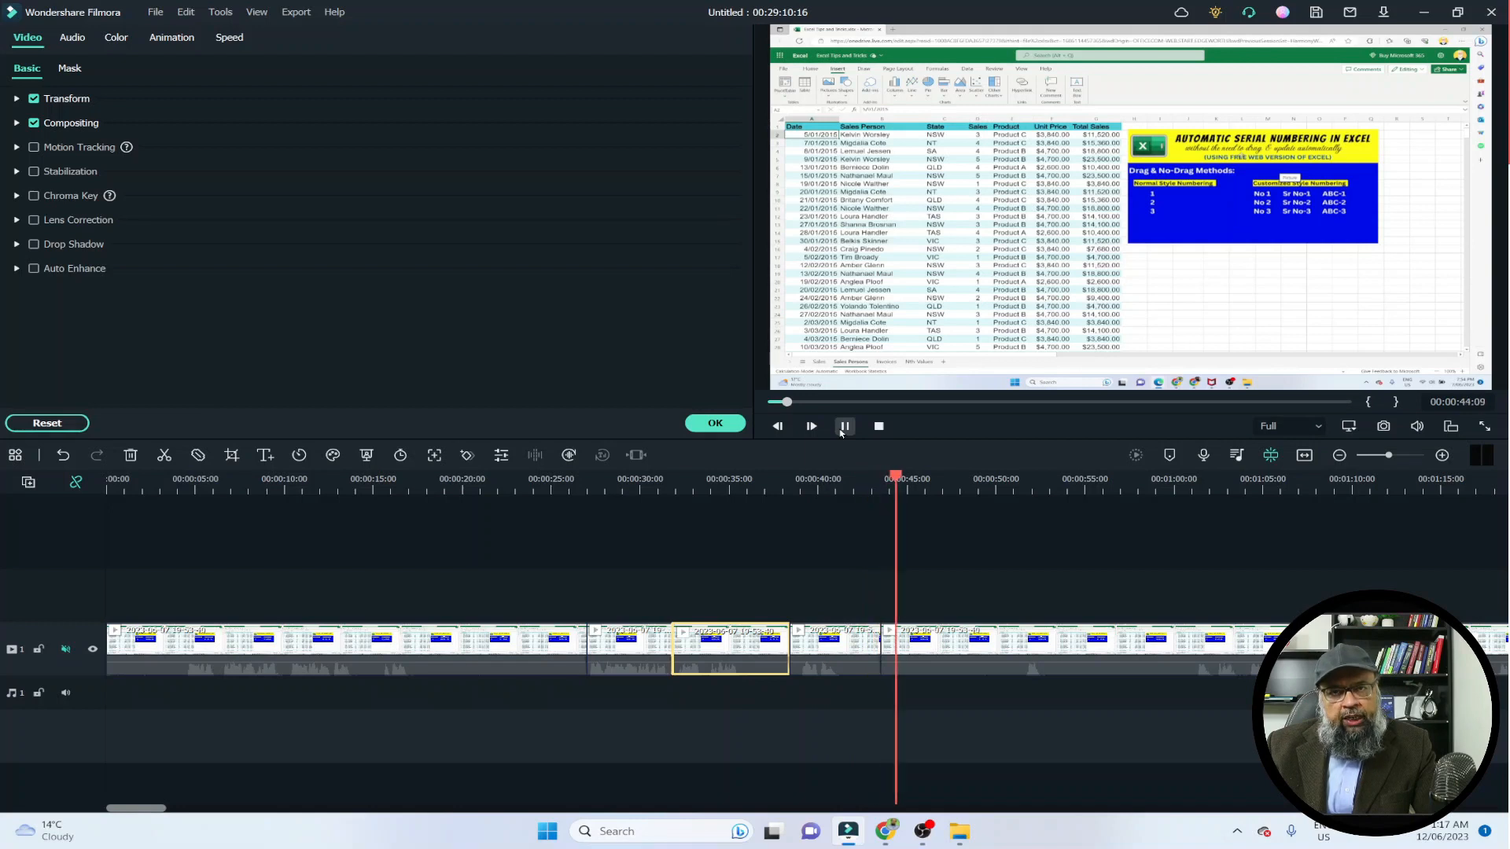
pyautogui.click(844, 426)
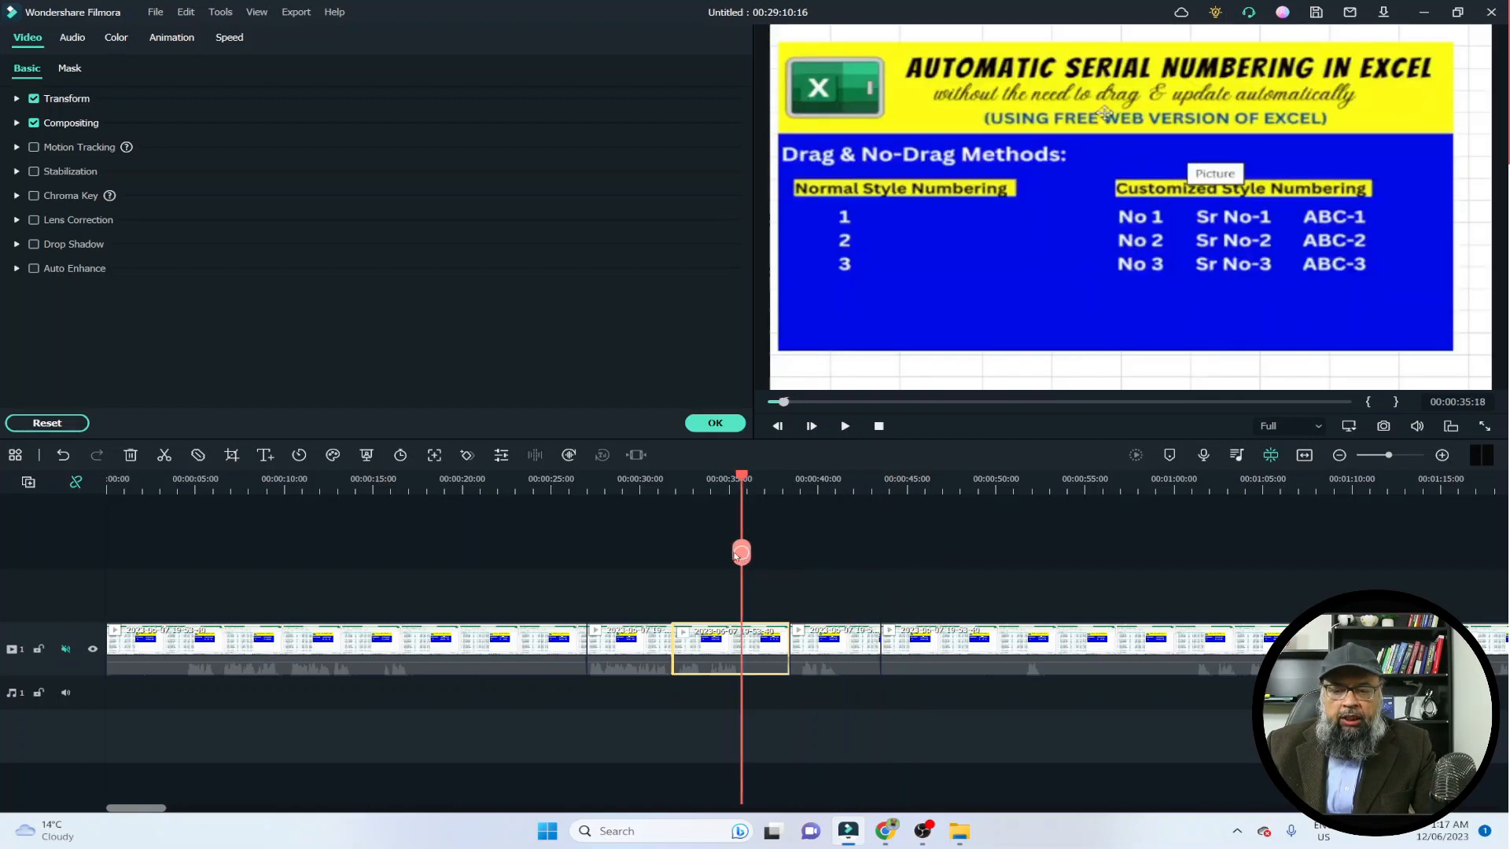
# Open Pan & Zoom for the segment starting at 00:00:38:10 and apply the zoom-out preset.
pyautogui.click(849, 639)
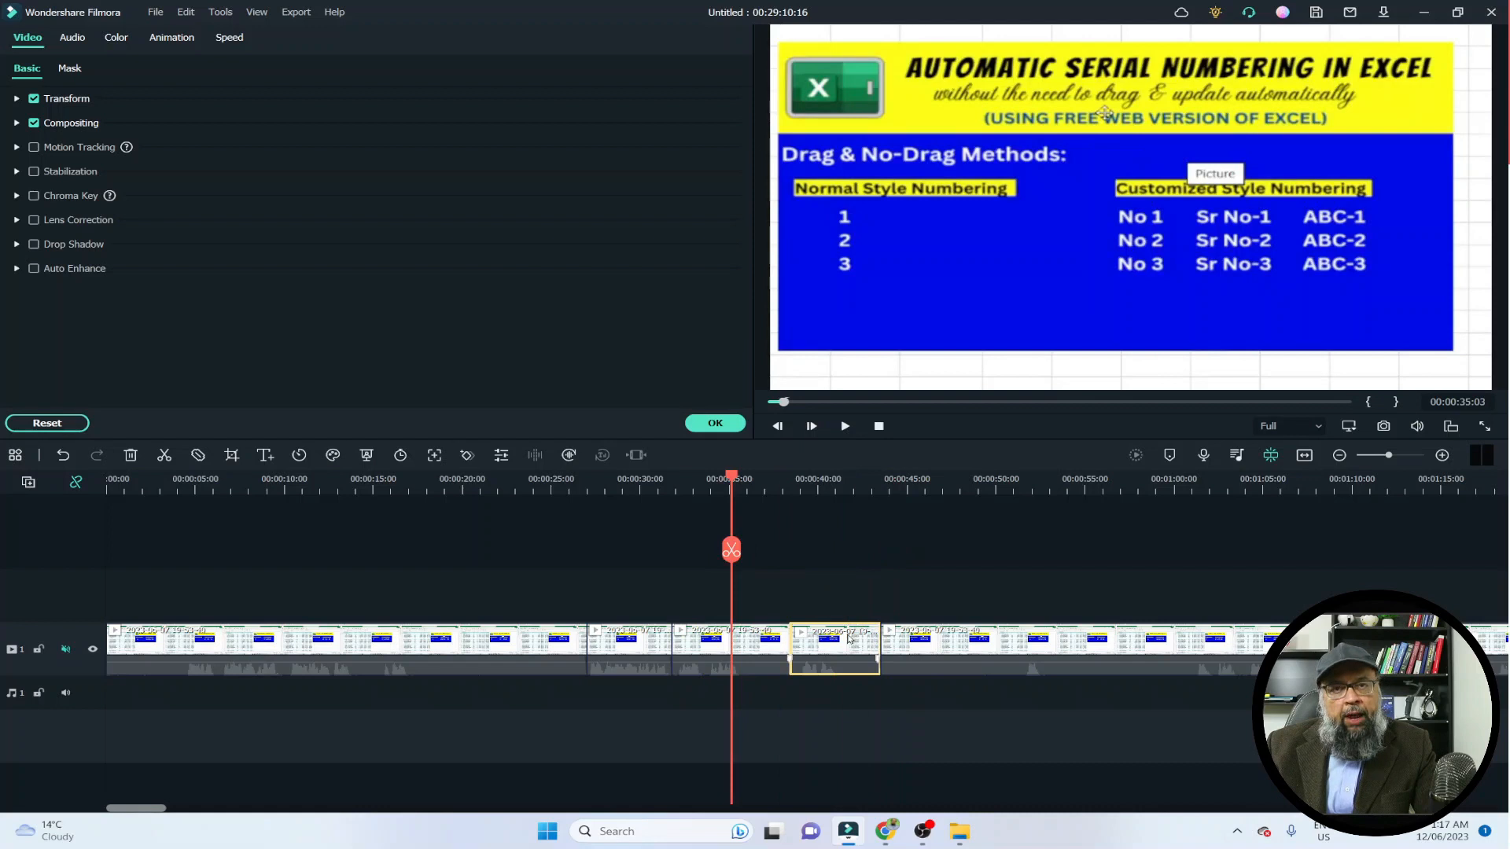
pyautogui.press('Down')
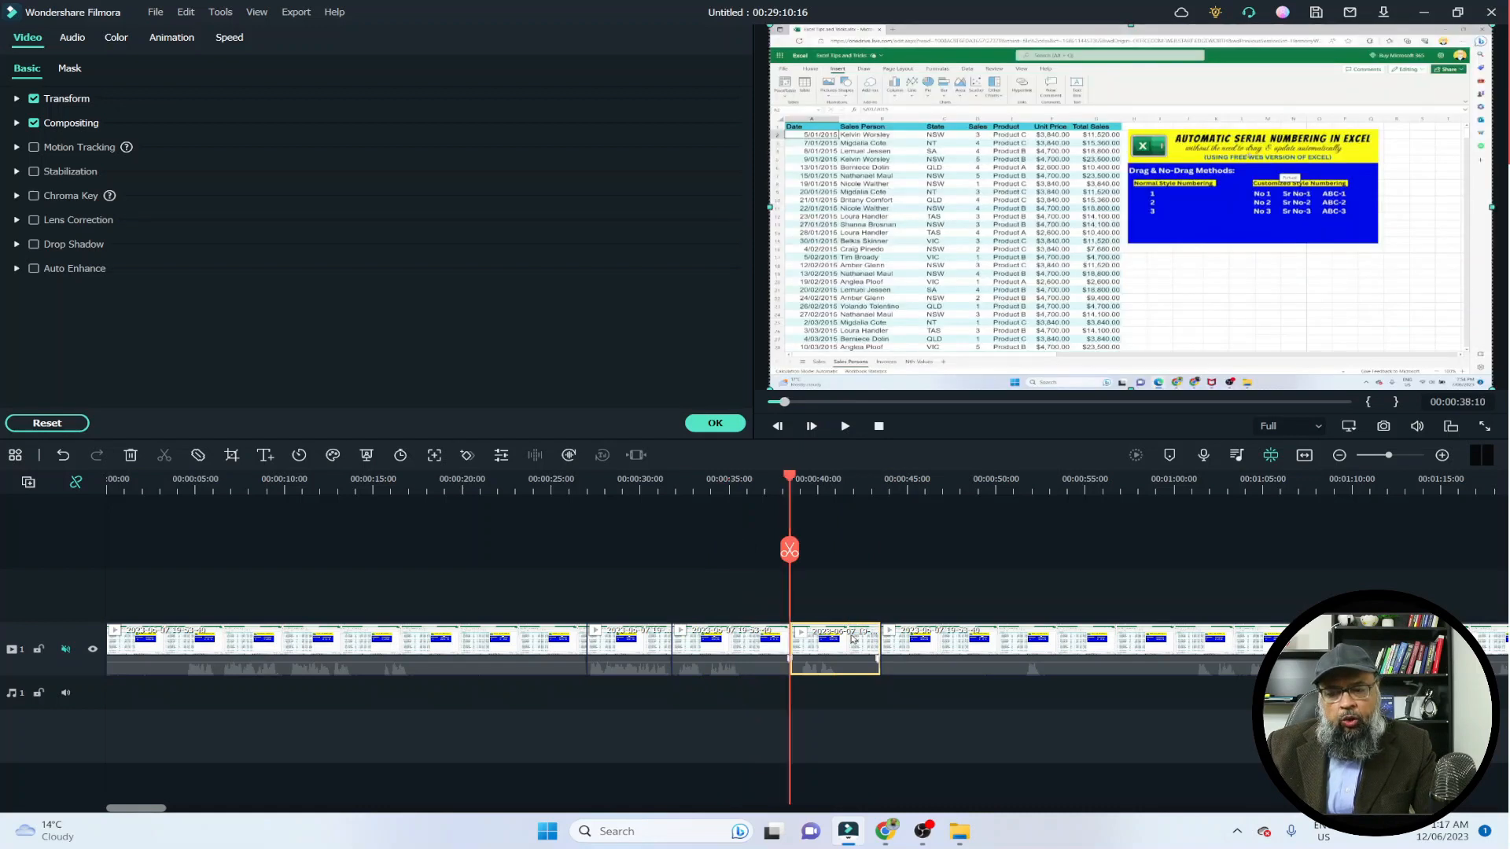
pyautogui.click(232, 456)
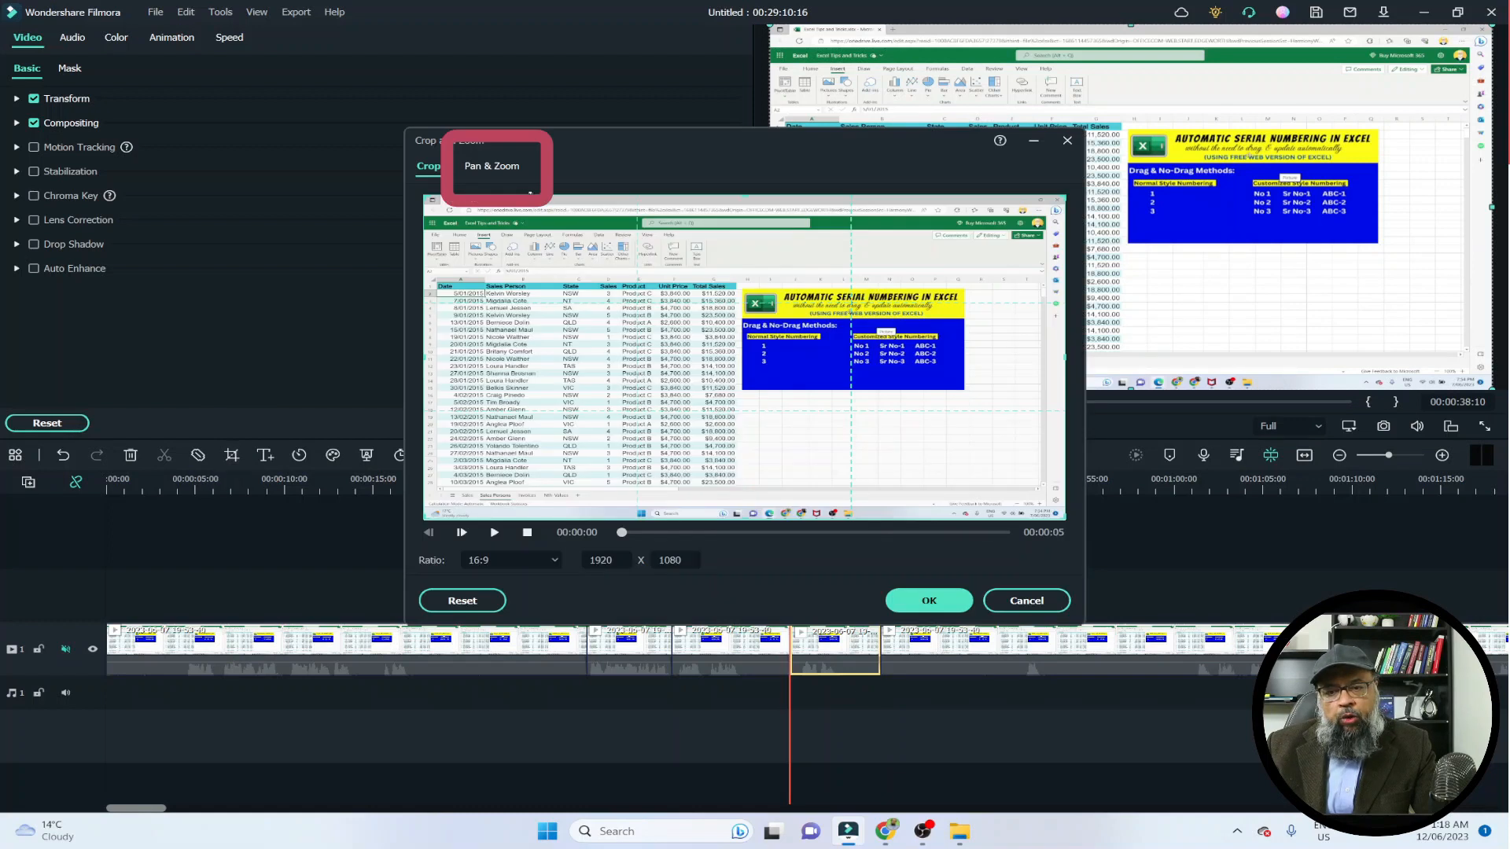
pyautogui.click(496, 168)
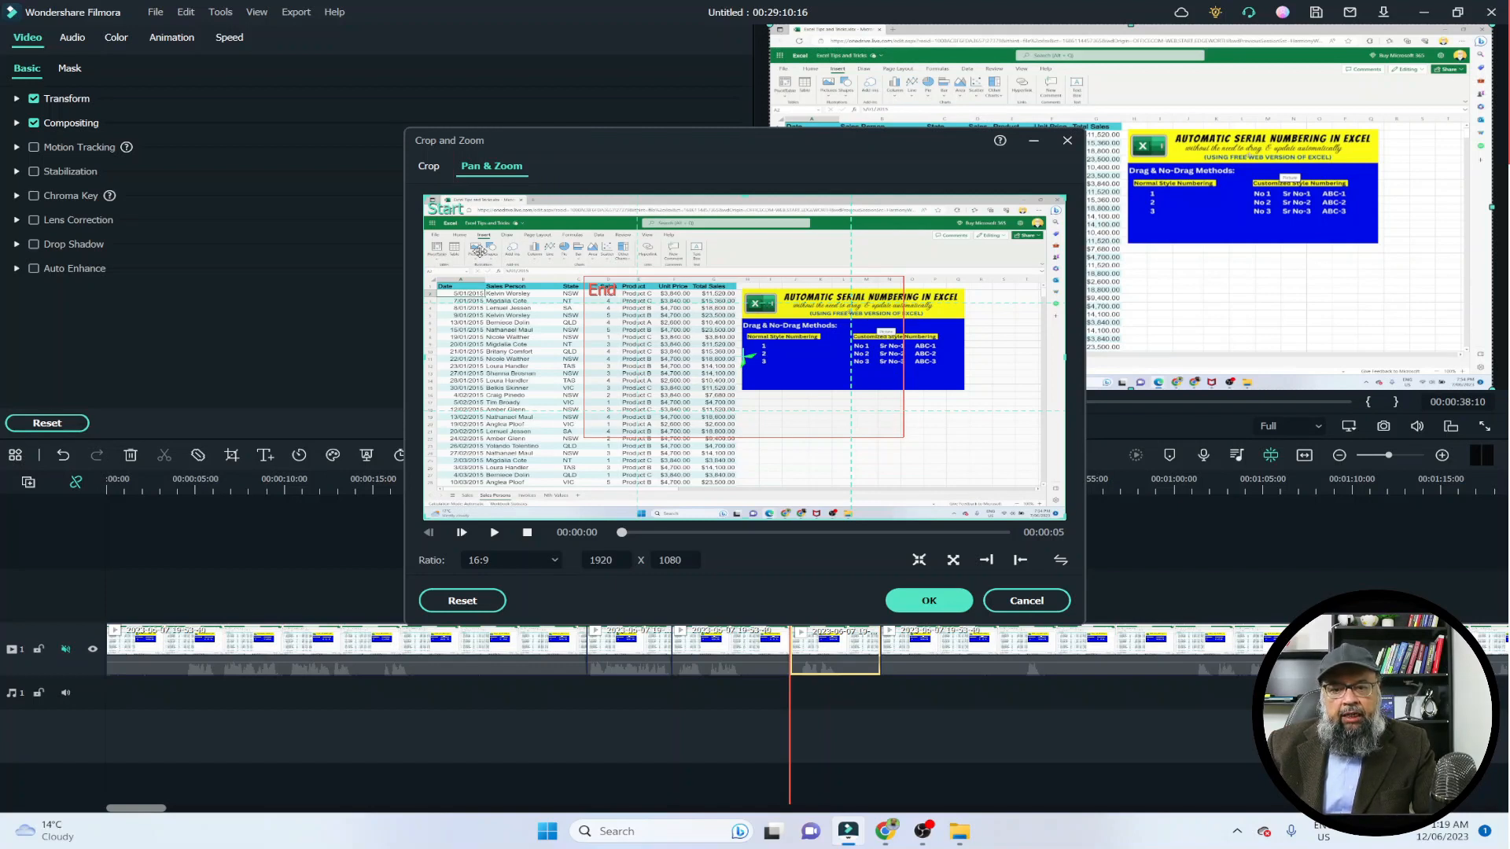
pyautogui.click(955, 559)
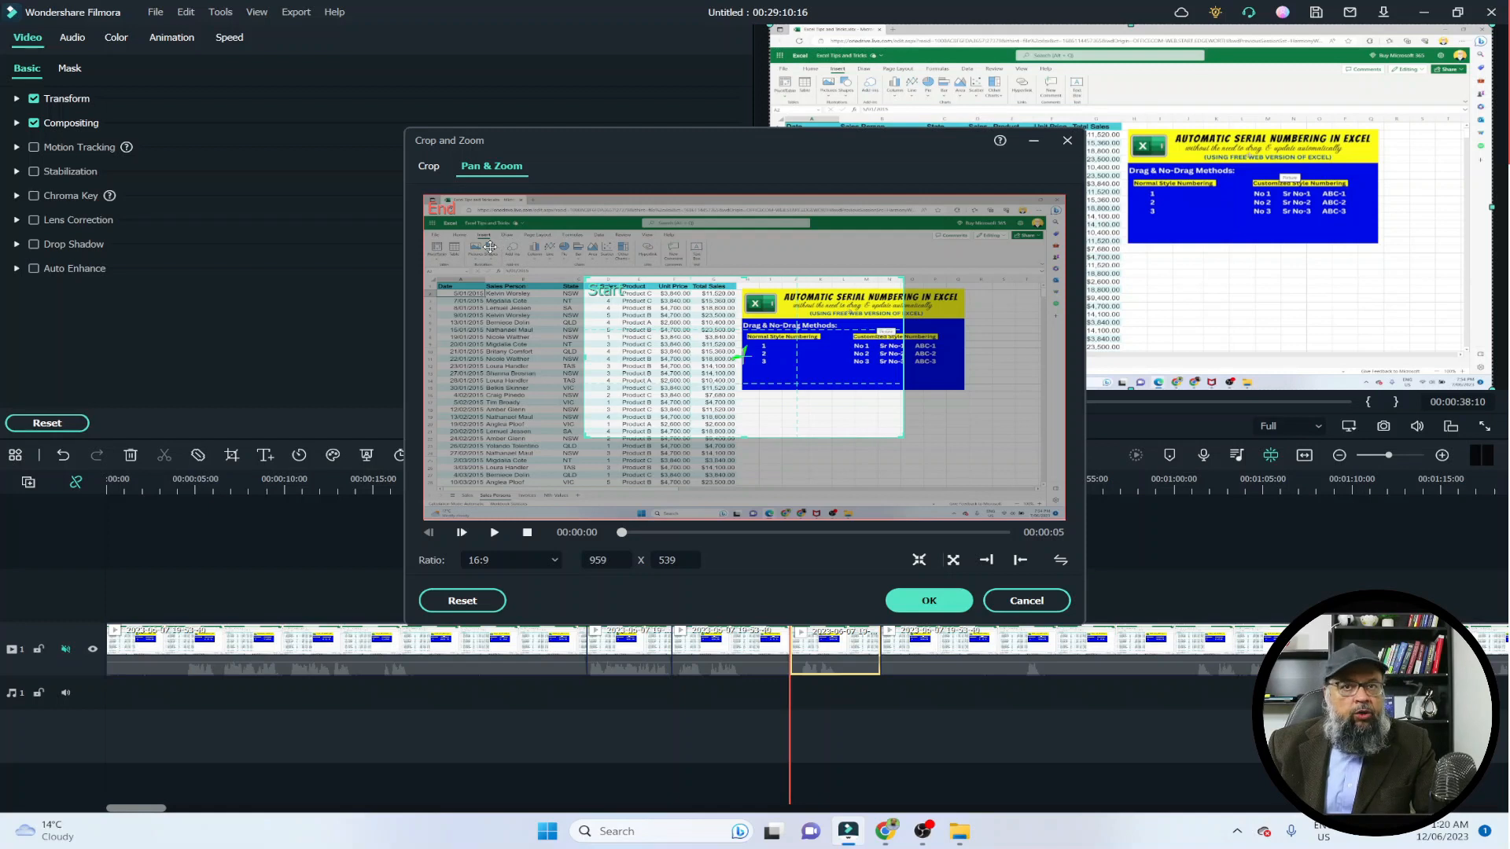
# Set the Start frame's height to 499, place it over the Automatic Serial Numbering graphic, and apply and preview the zoom-out.
pyautogui.moveTo(840, 405); pyautogui.dragTo(874, 406)
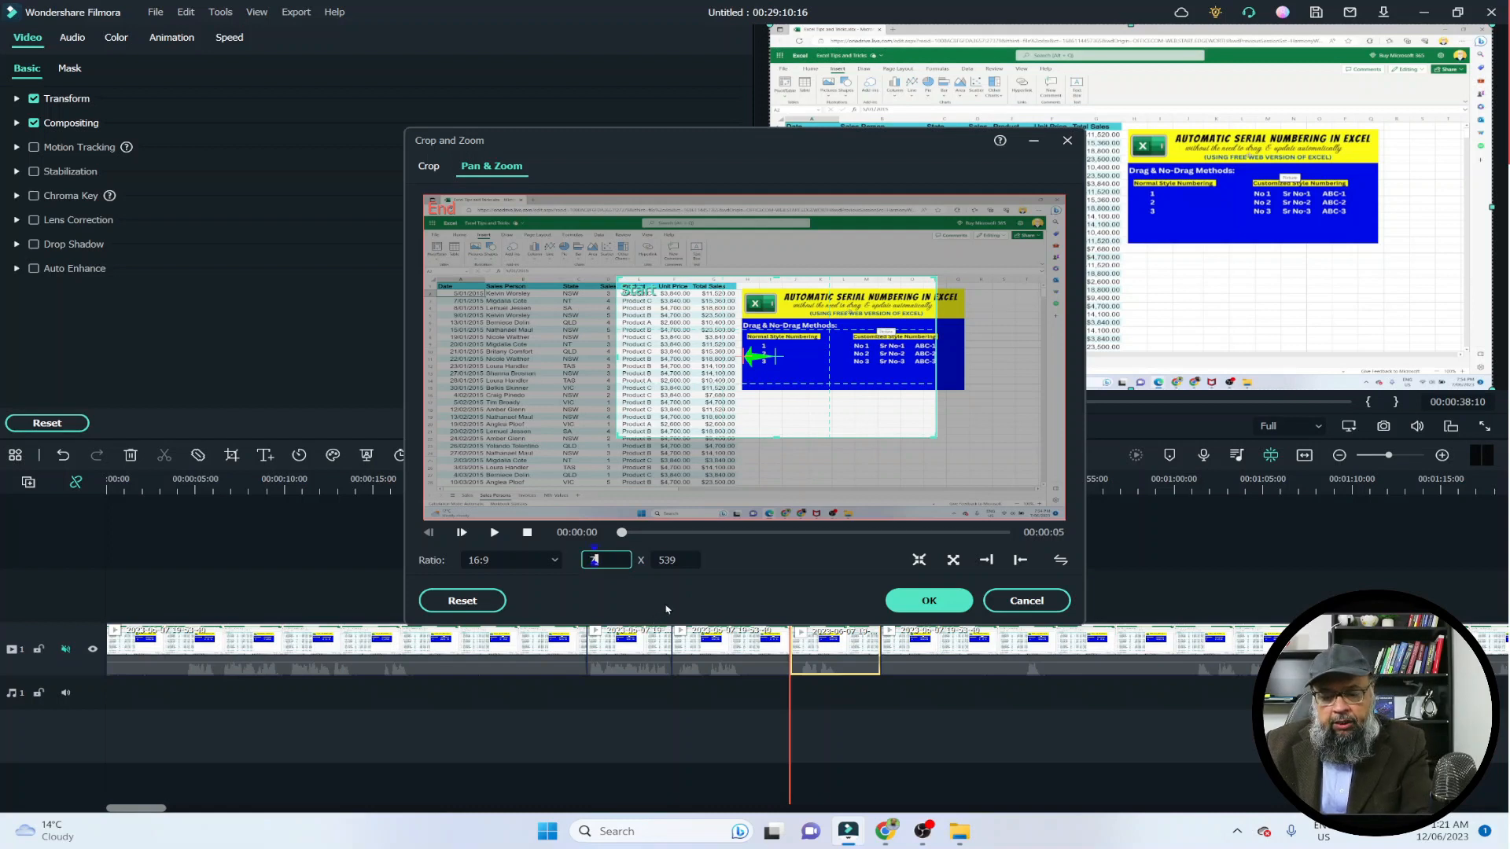
pyautogui.click(670, 560)
pyautogui.write('4')
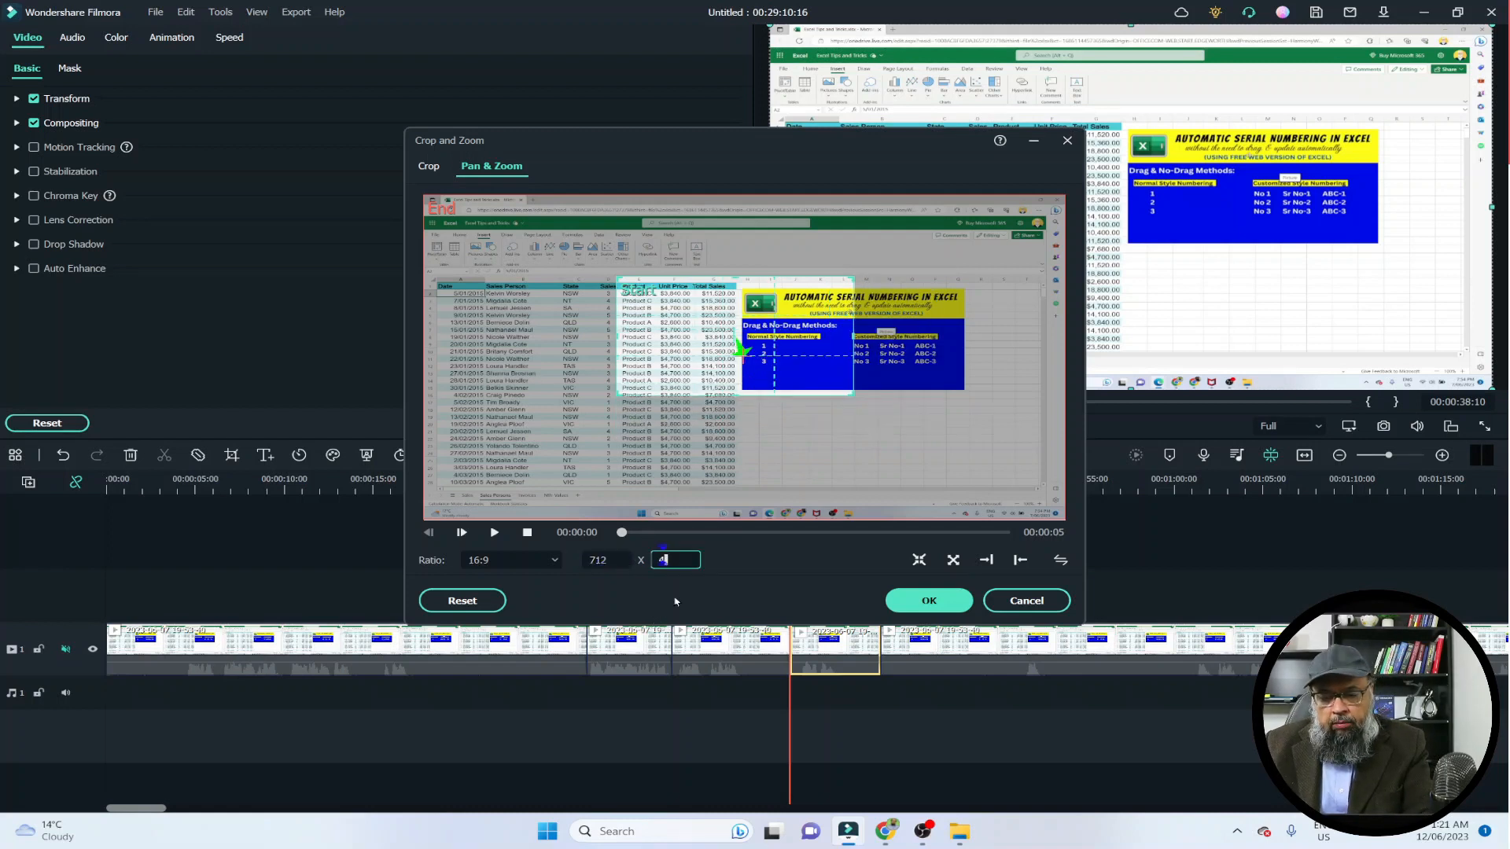
pyautogui.write('99')
pyautogui.press('Return')
pyautogui.moveTo(869, 335); pyautogui.dragTo(866, 336)
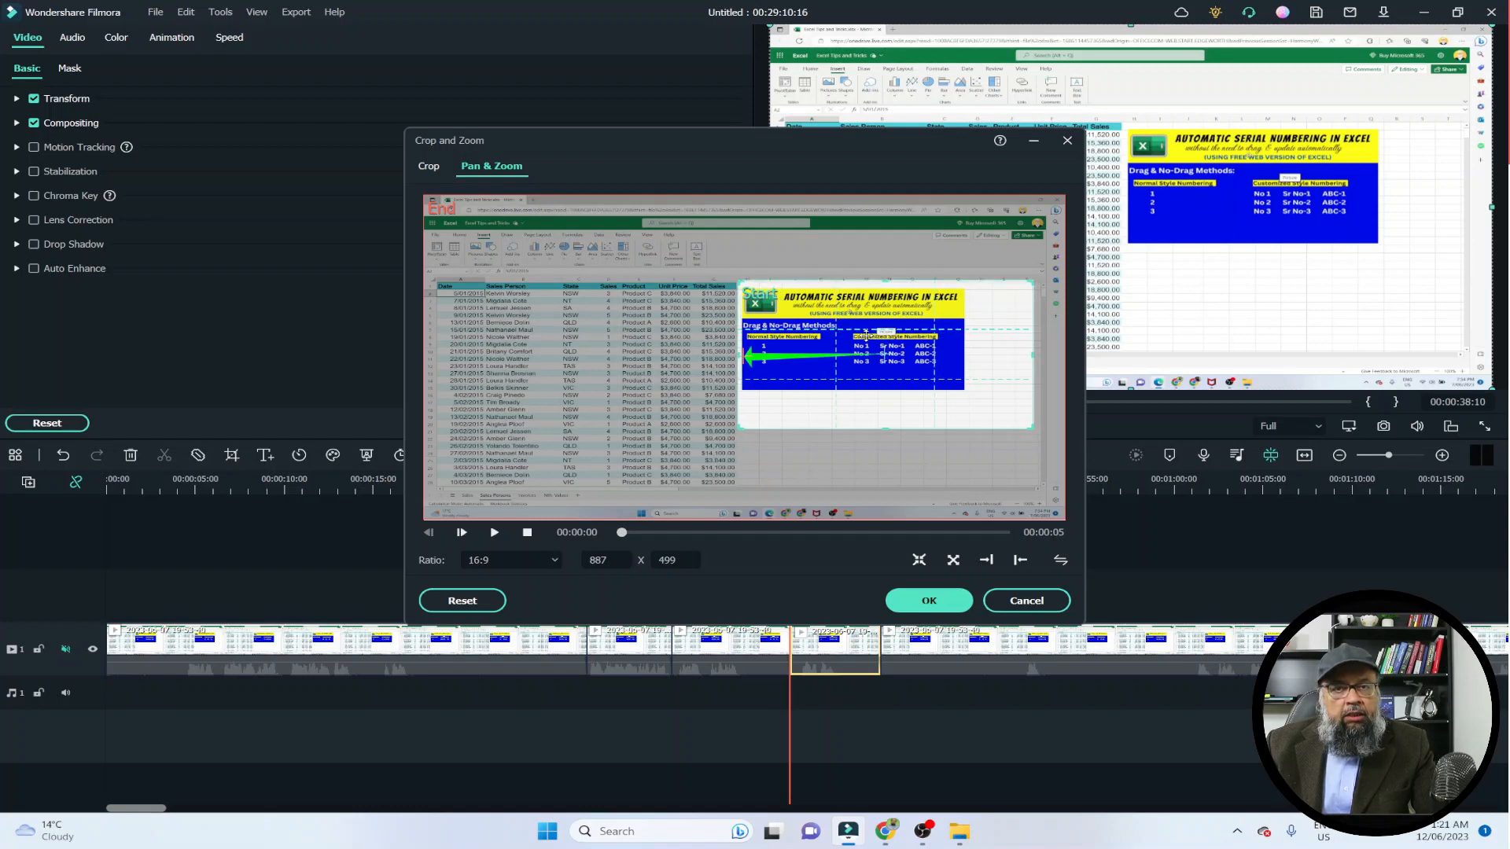
pyautogui.click(928, 601)
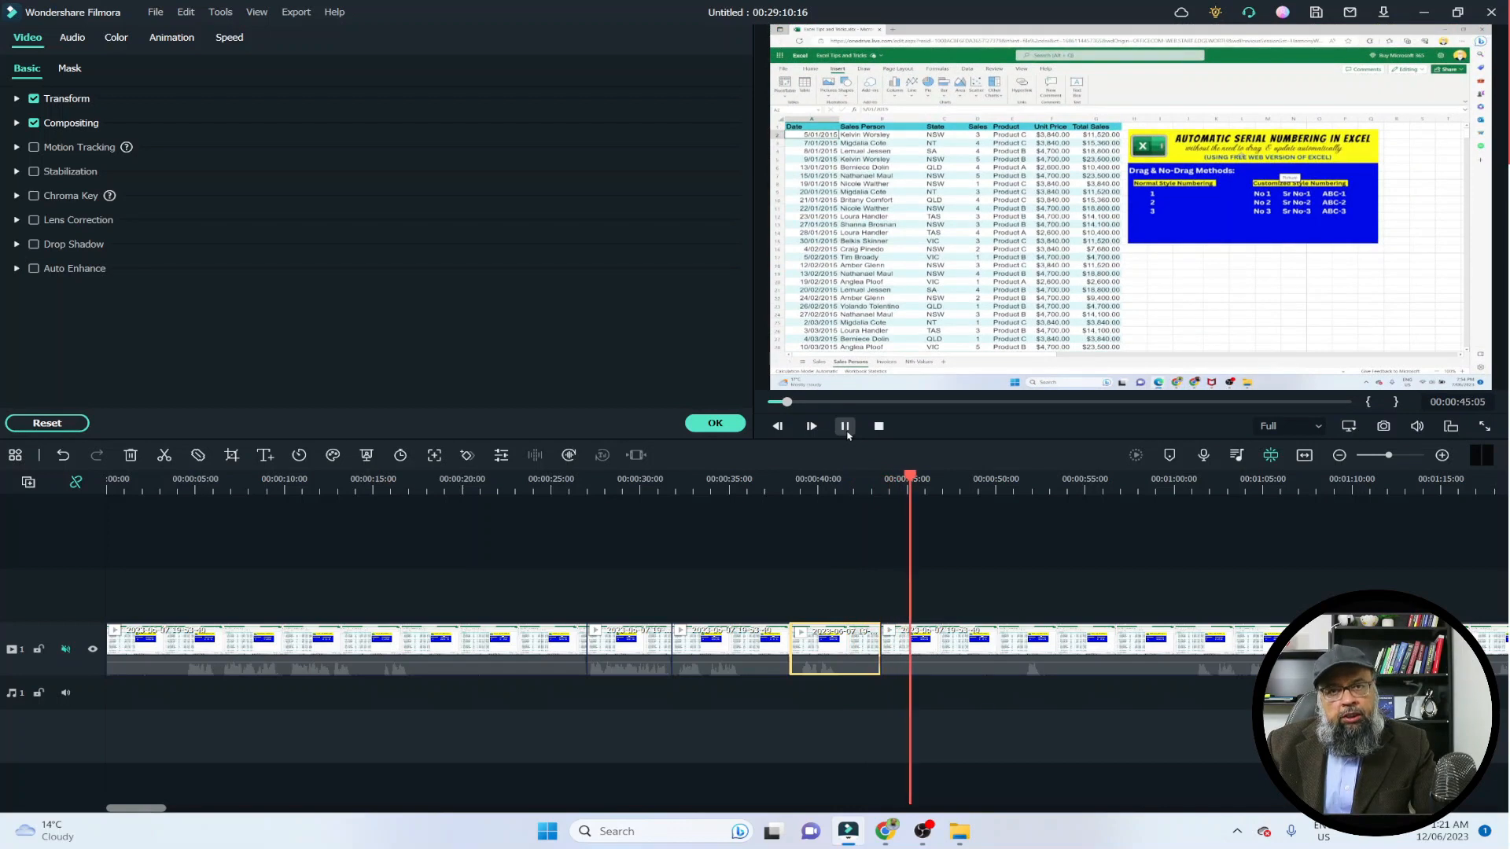
pyautogui.click(846, 429)
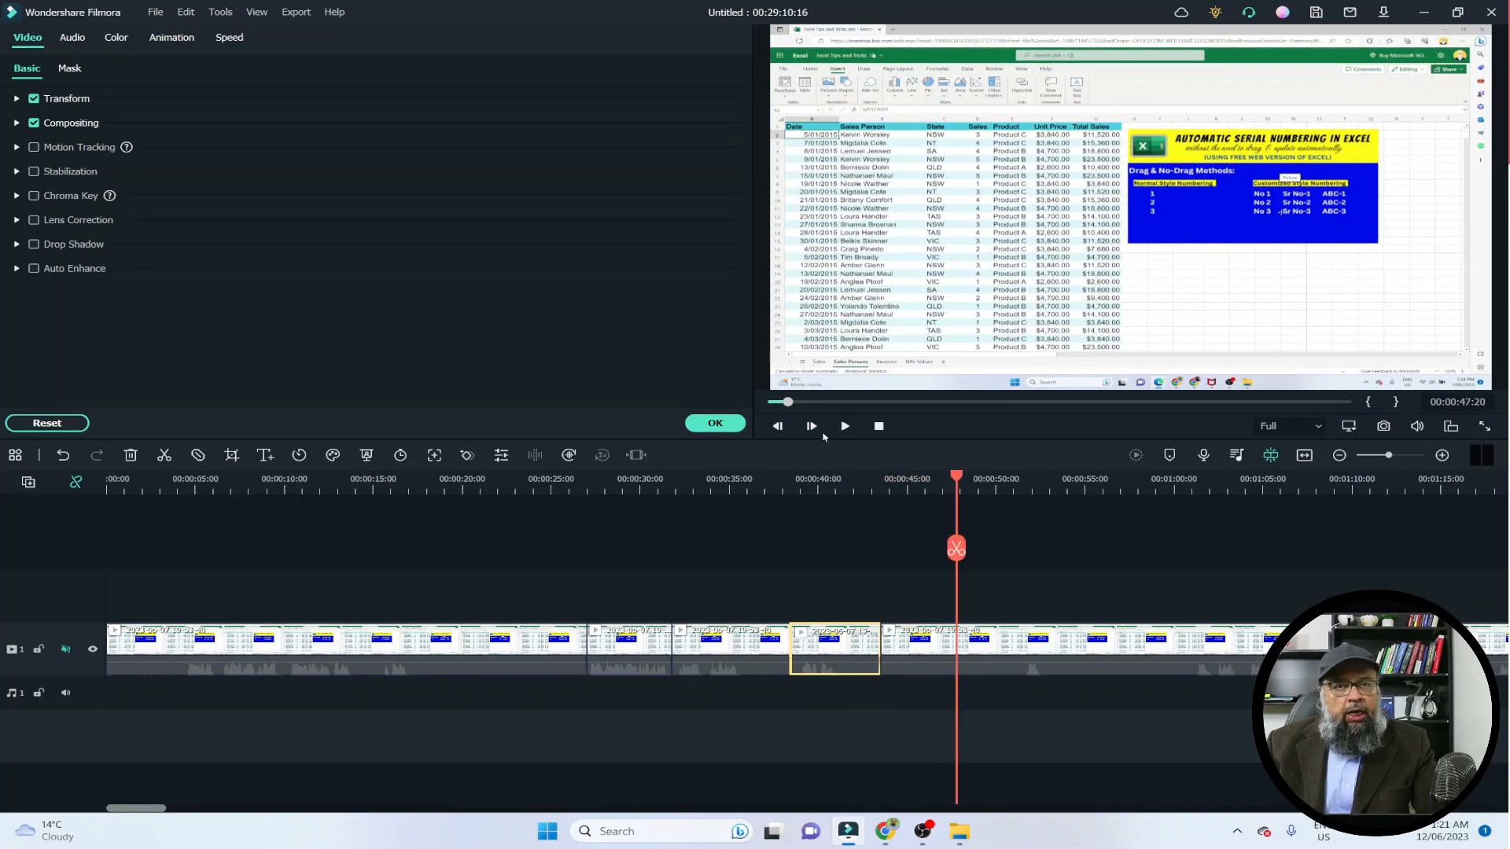